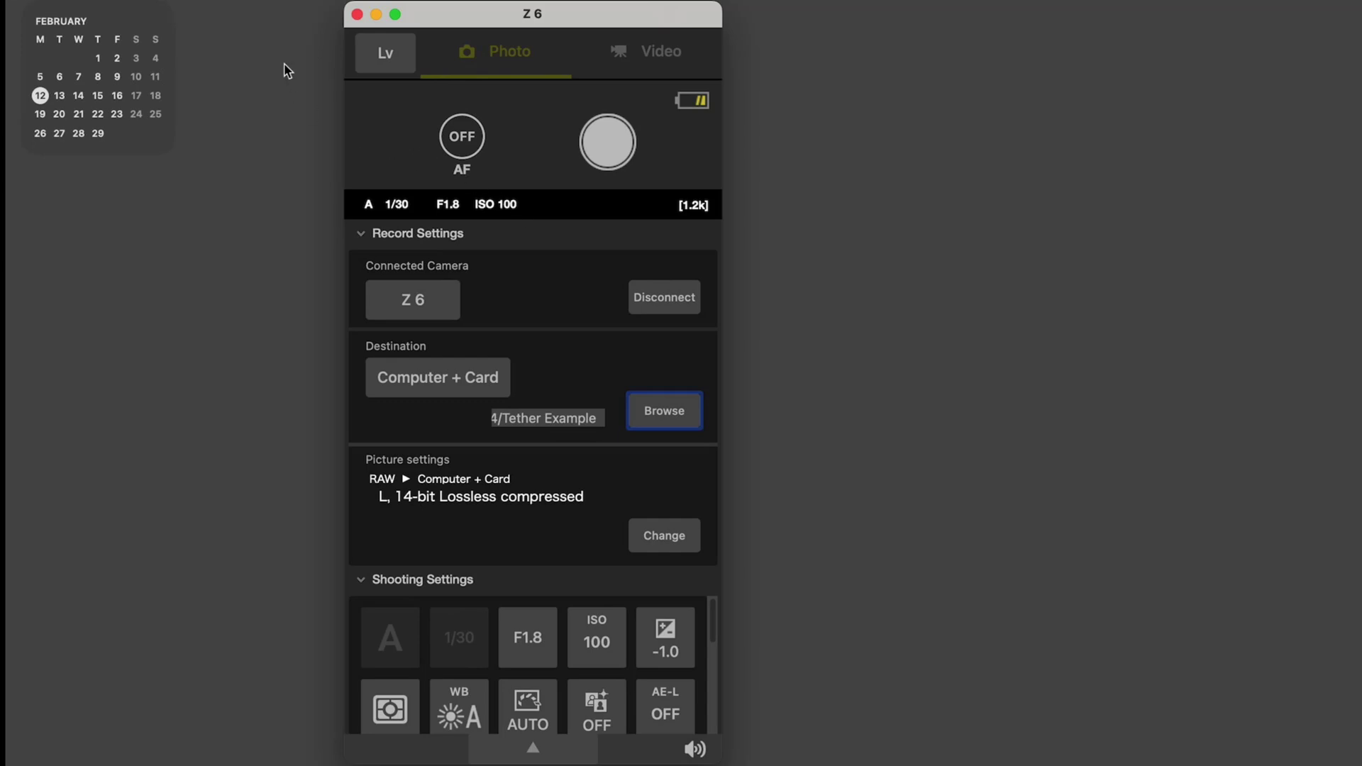
left_click(256, 0)
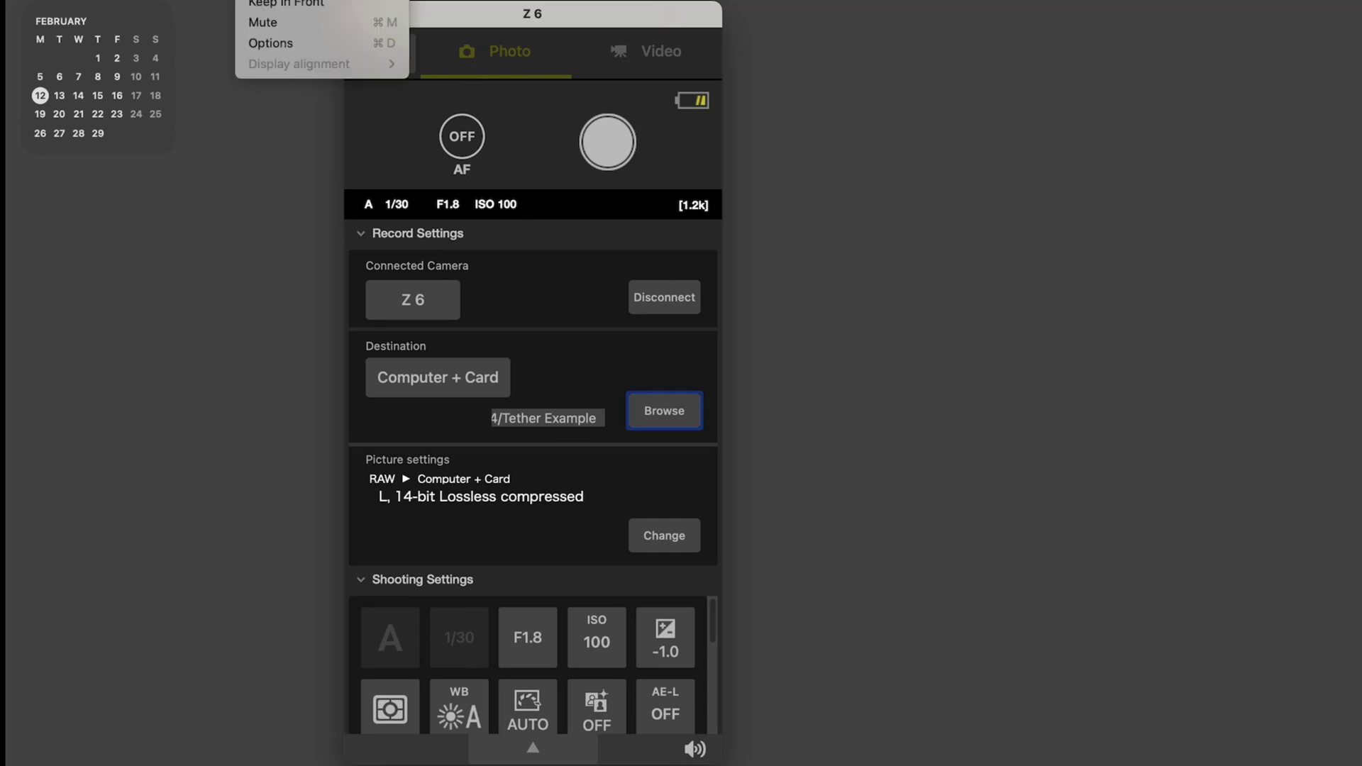
left_click(270, 46)
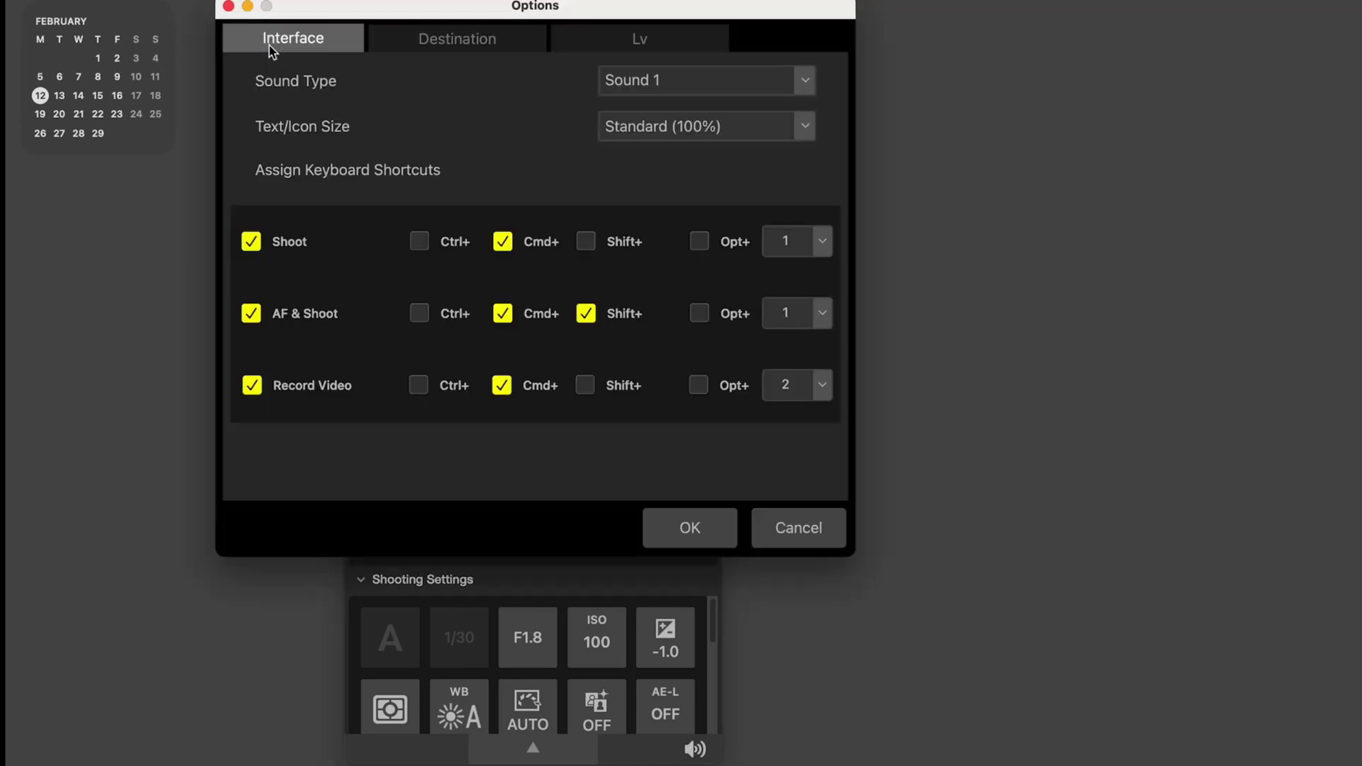
left_click_drag(353, 15, 389, 109)
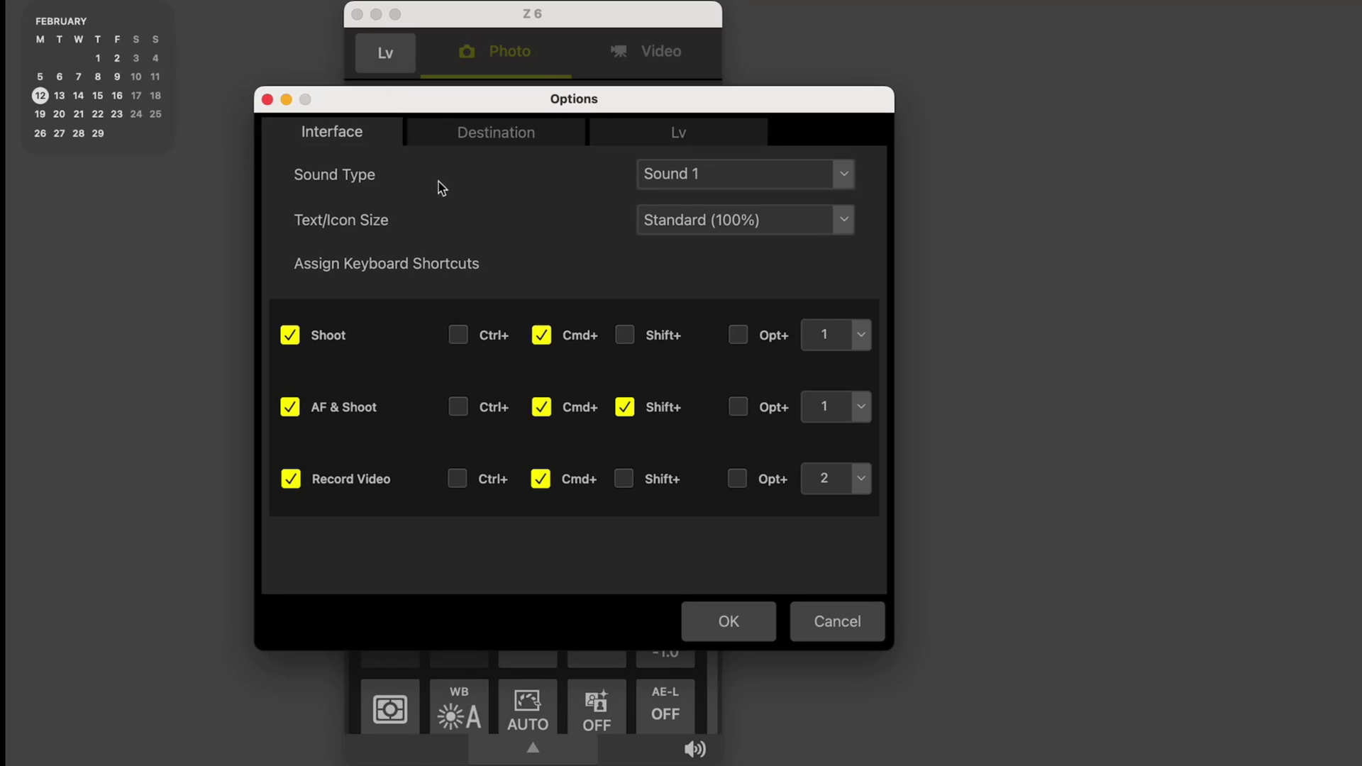
left_click(495, 133)
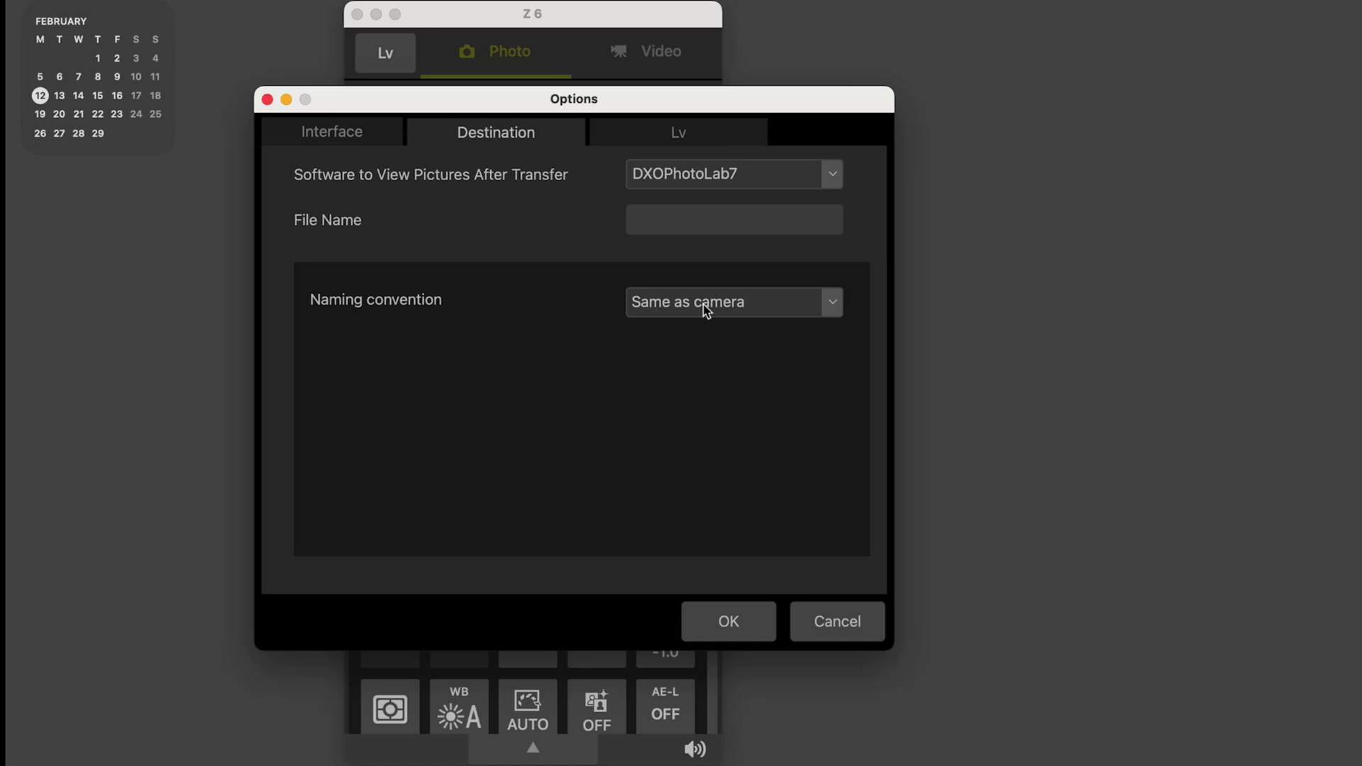
left_click(835, 302)
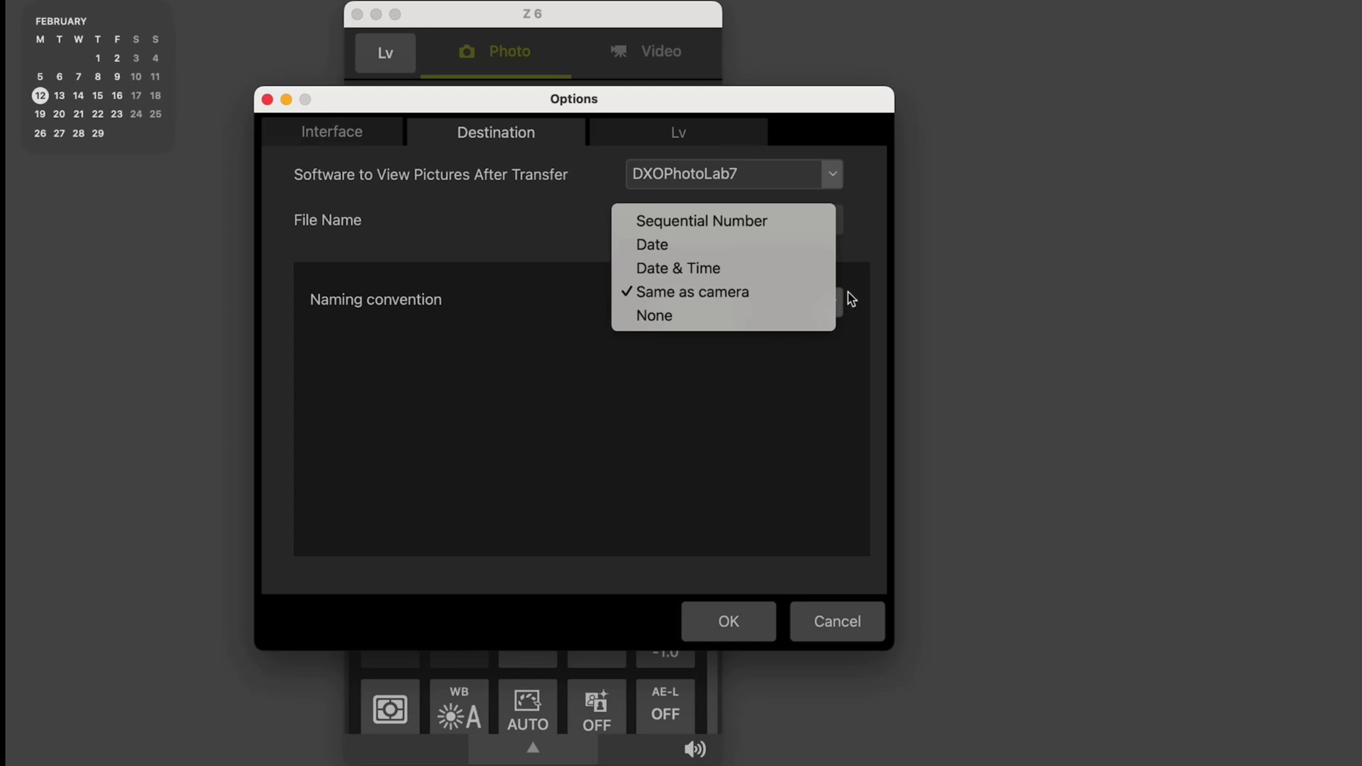
left_click(872, 263)
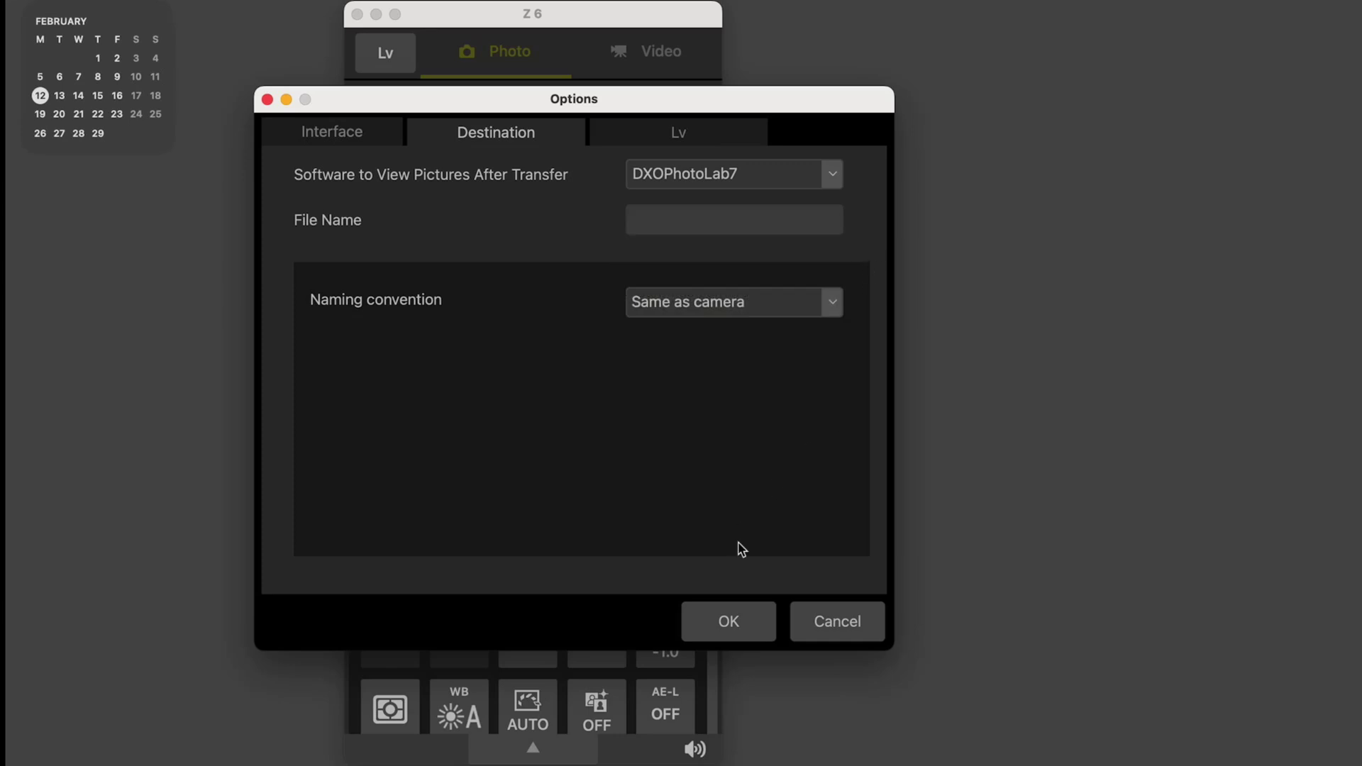
left_click(736, 622)
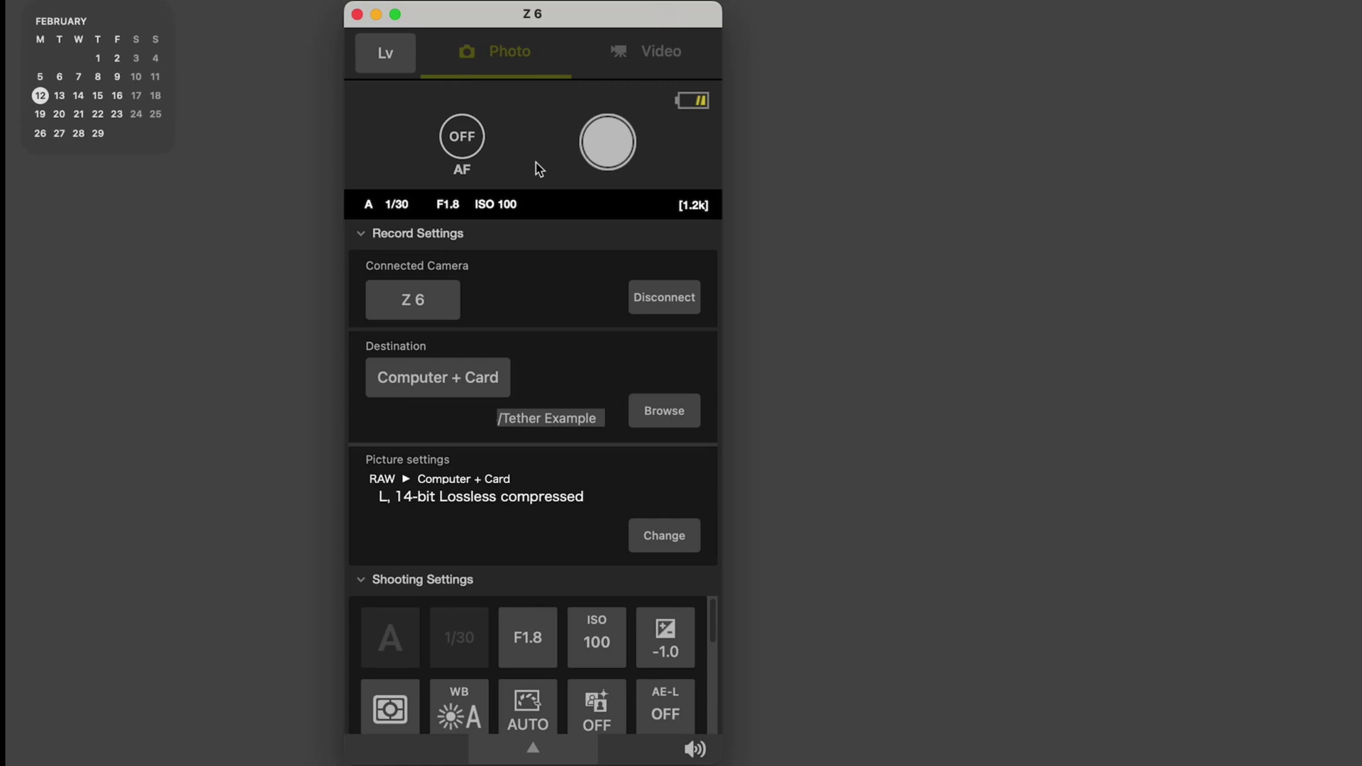
Step: Switch NX Tether to live view and shoot the toy figure, capturing DSC_9706.nef
left_click(389, 64)
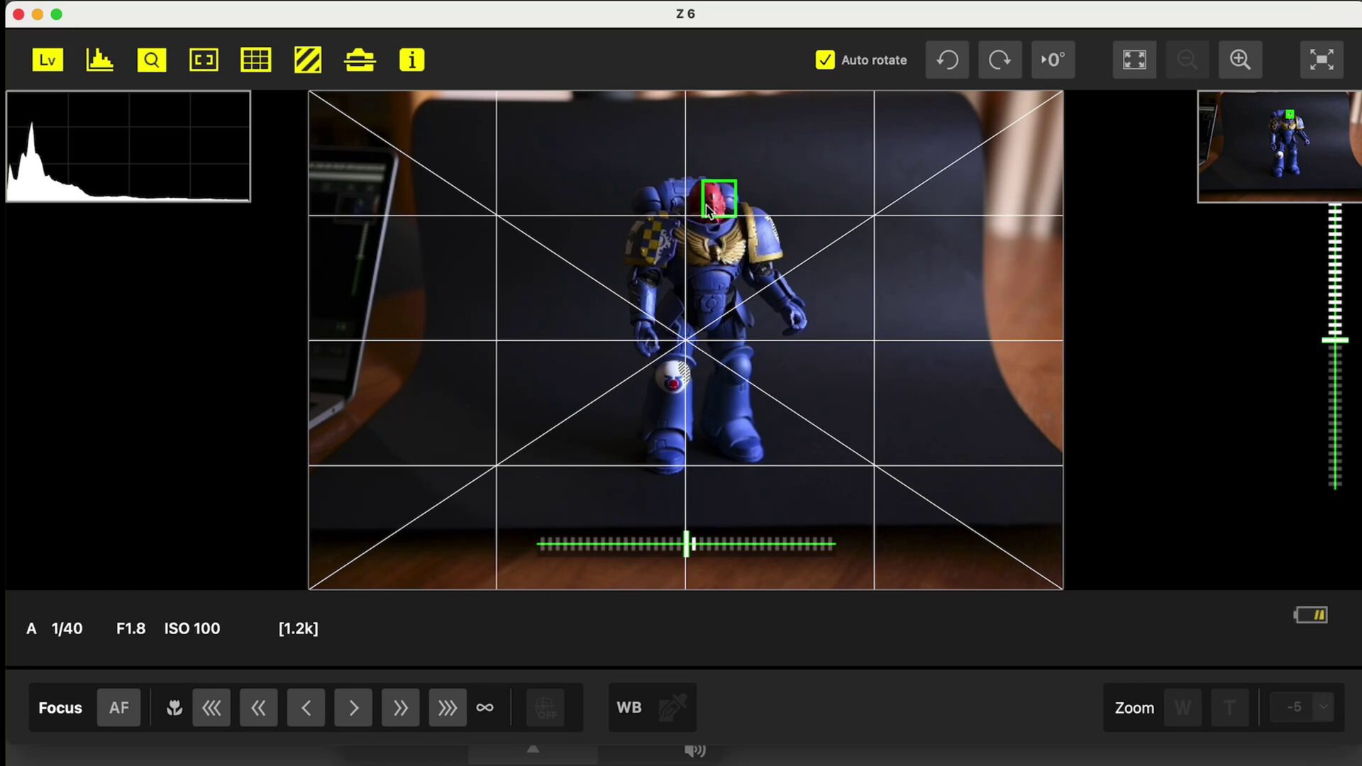
key("super+Tab")
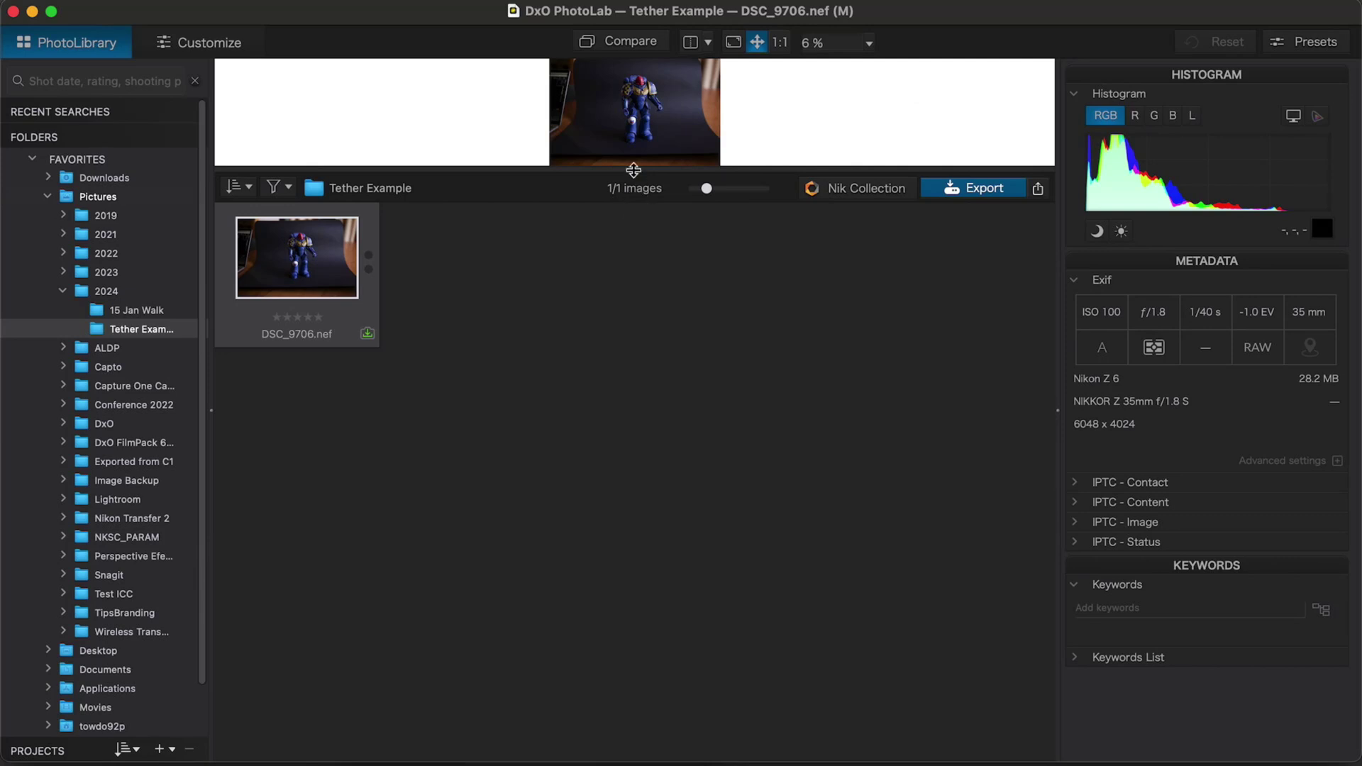
Step: Enlarge the image preview and switch to the Customize editing workspace
left_click_drag(634, 172, 621, 506)
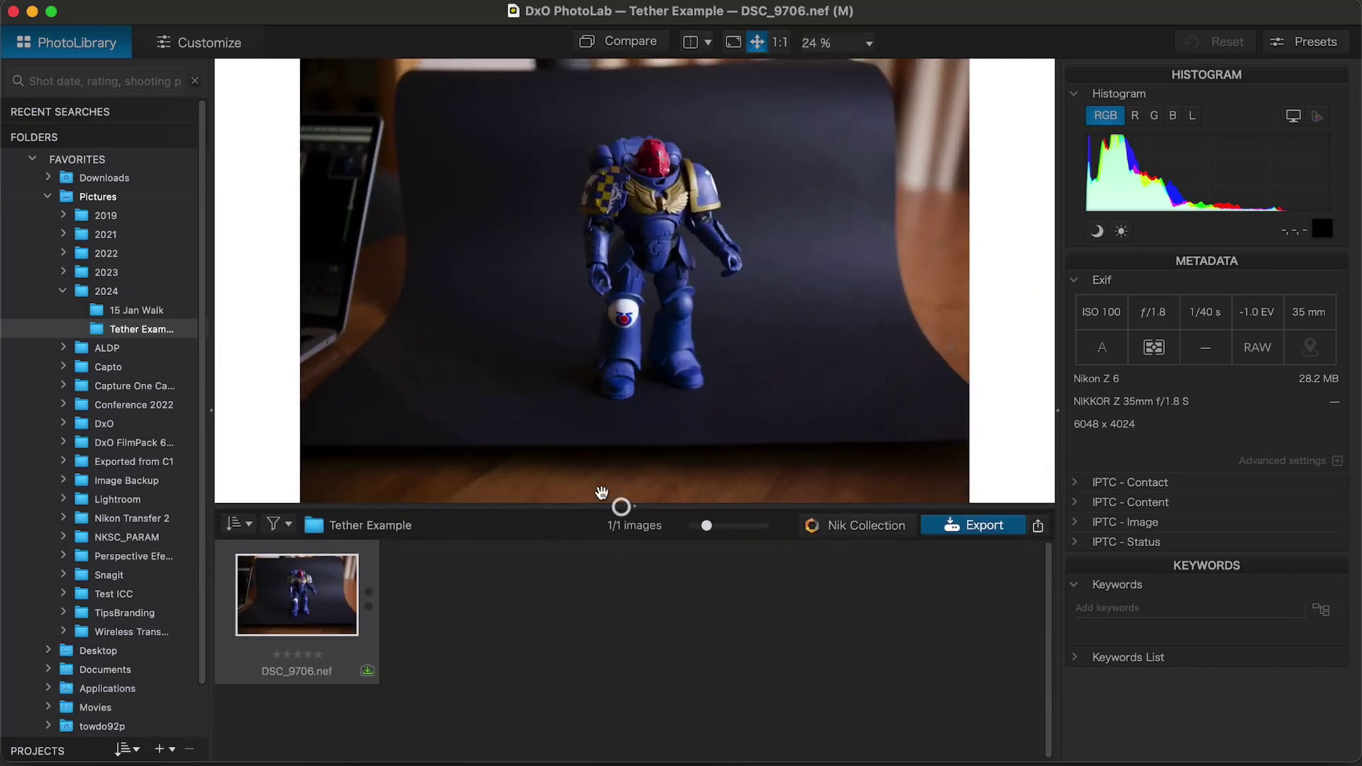
left_click(197, 43)
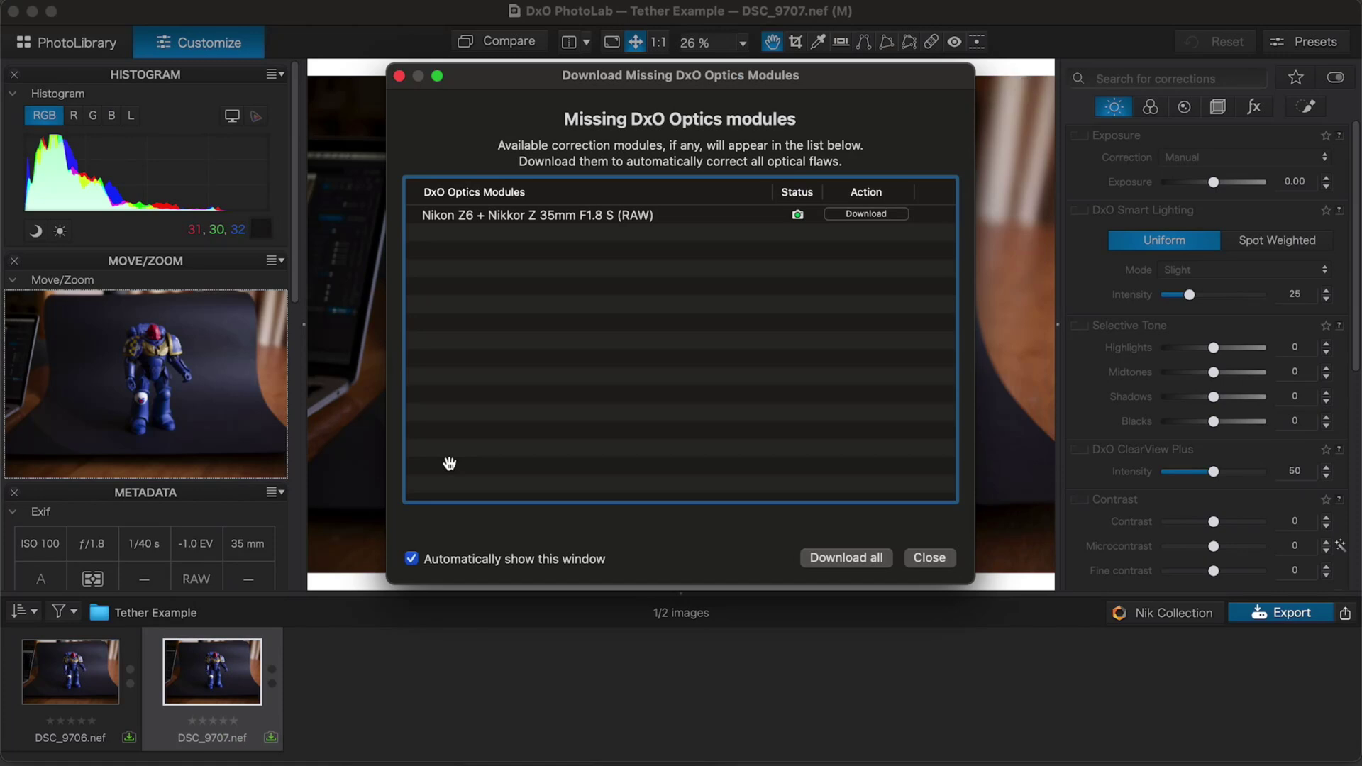
Step: Download the Z6 + Nikkor Z 35mm F1.8 S lens module and dismiss the optics modules window
left_click(867, 224)
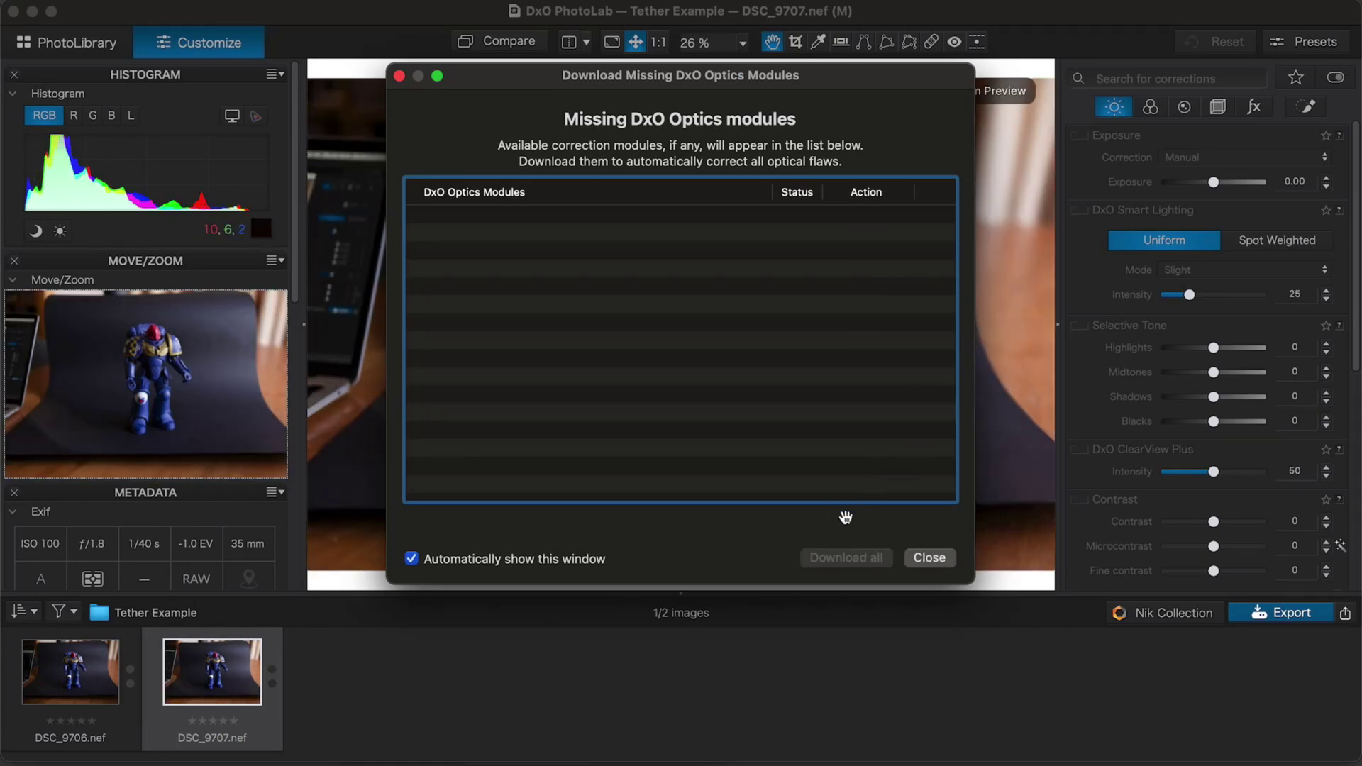
left_click(925, 567)
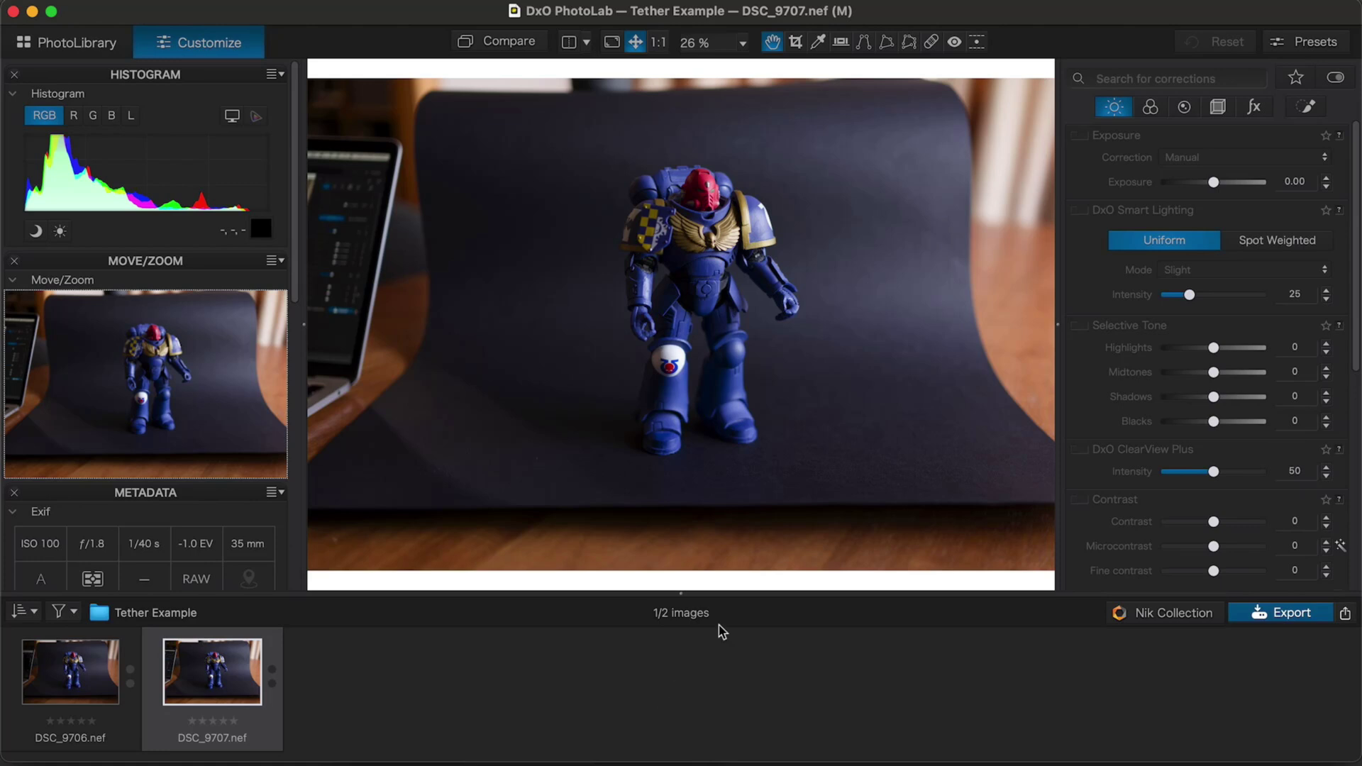
Step: Check focus on the helmet at 1:1 zoom, then return to the fitted view
left_click(705, 199)
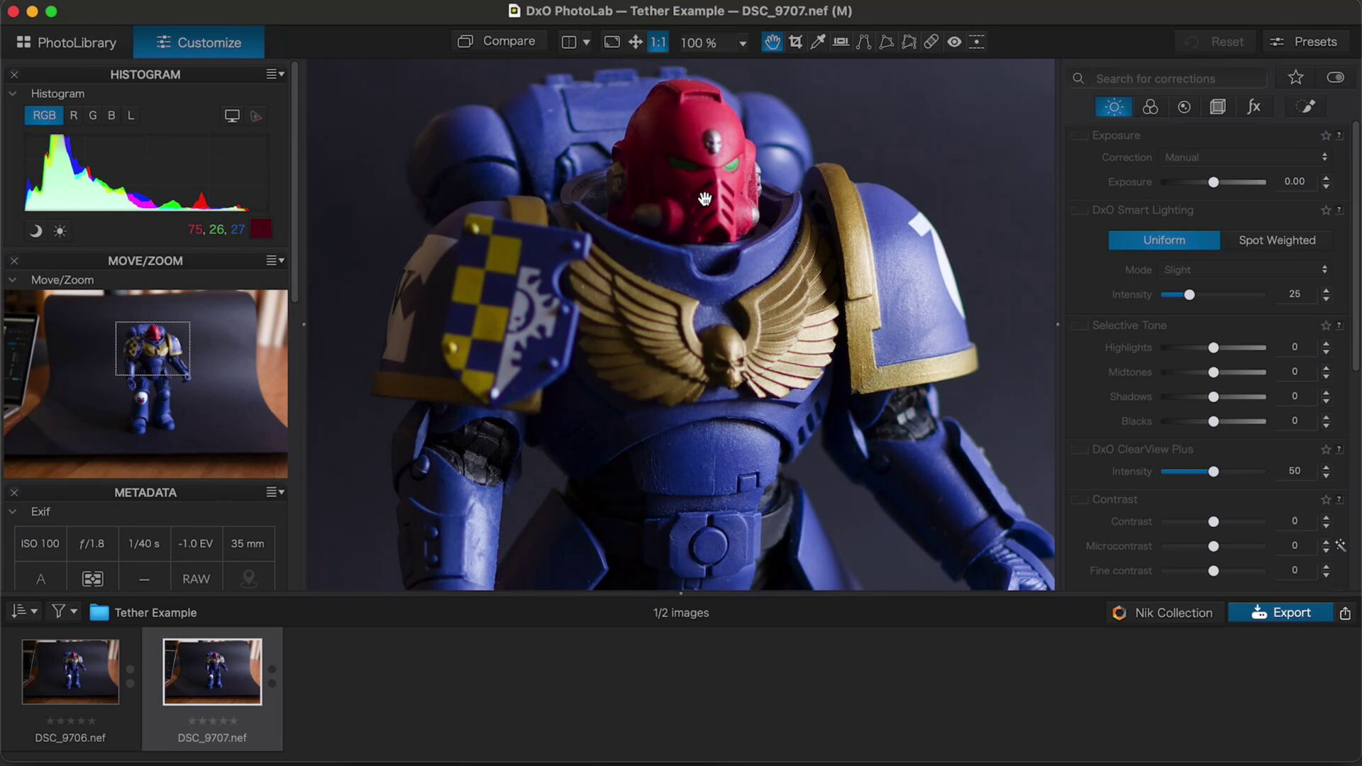
left_click(705, 198)
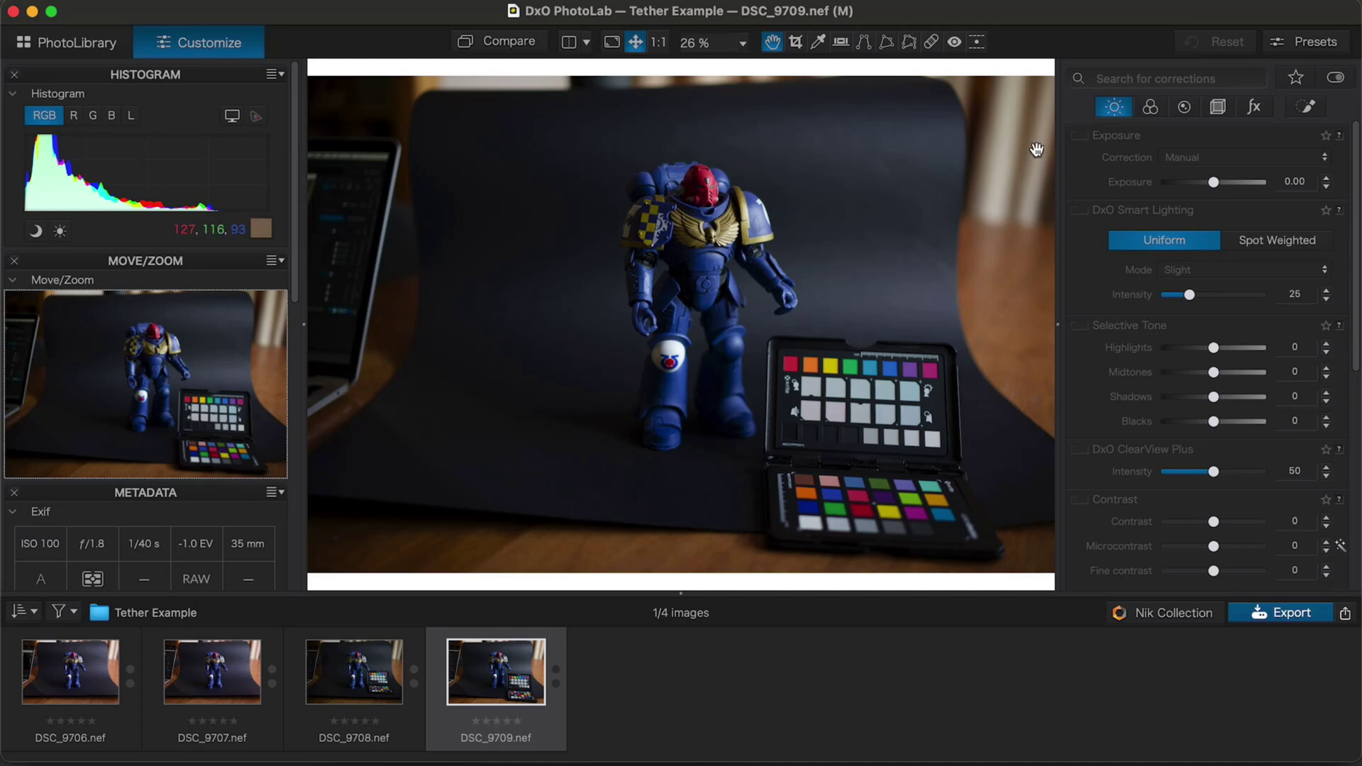
Step: Sample the chart's grey patch for a Custom white balance of 7613, tint -13
left_click(1150, 108)
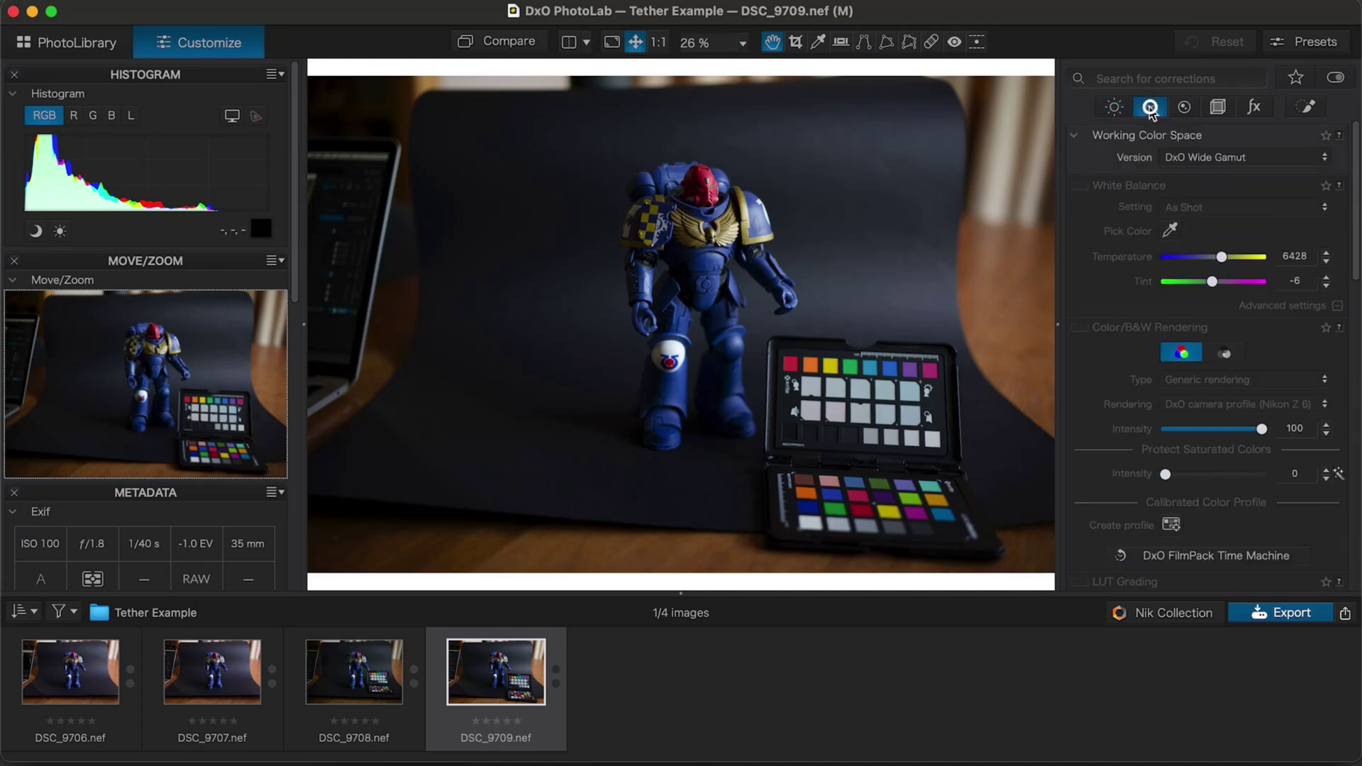
left_click(1170, 232)
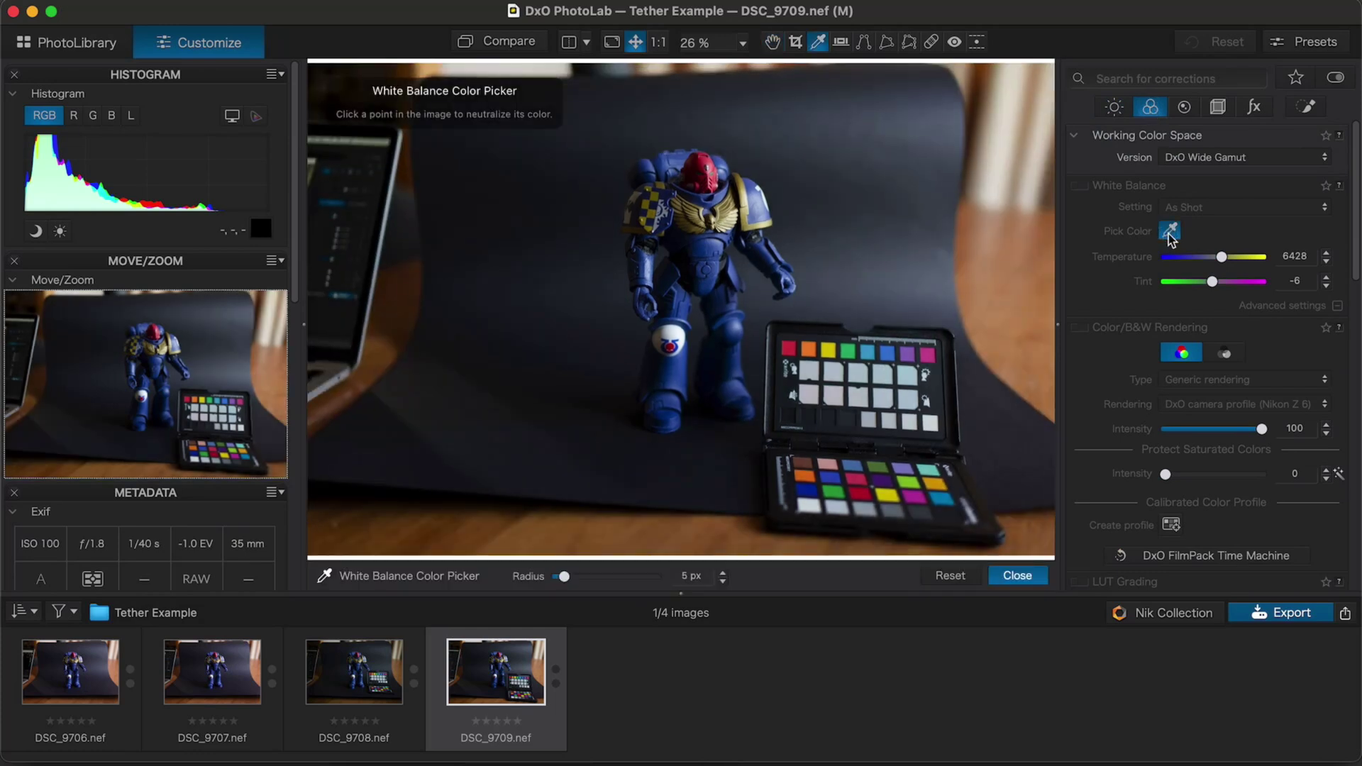
left_click(812, 368)
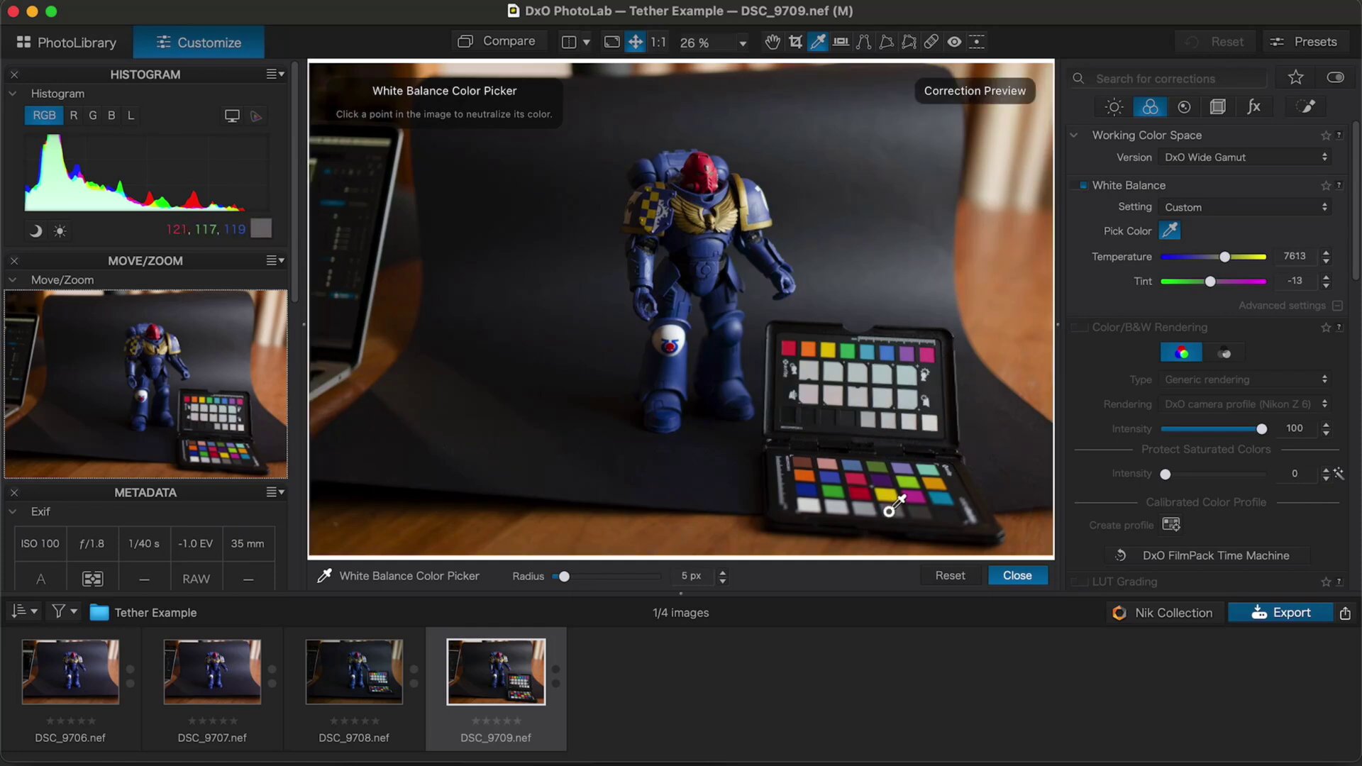
left_click(889, 510)
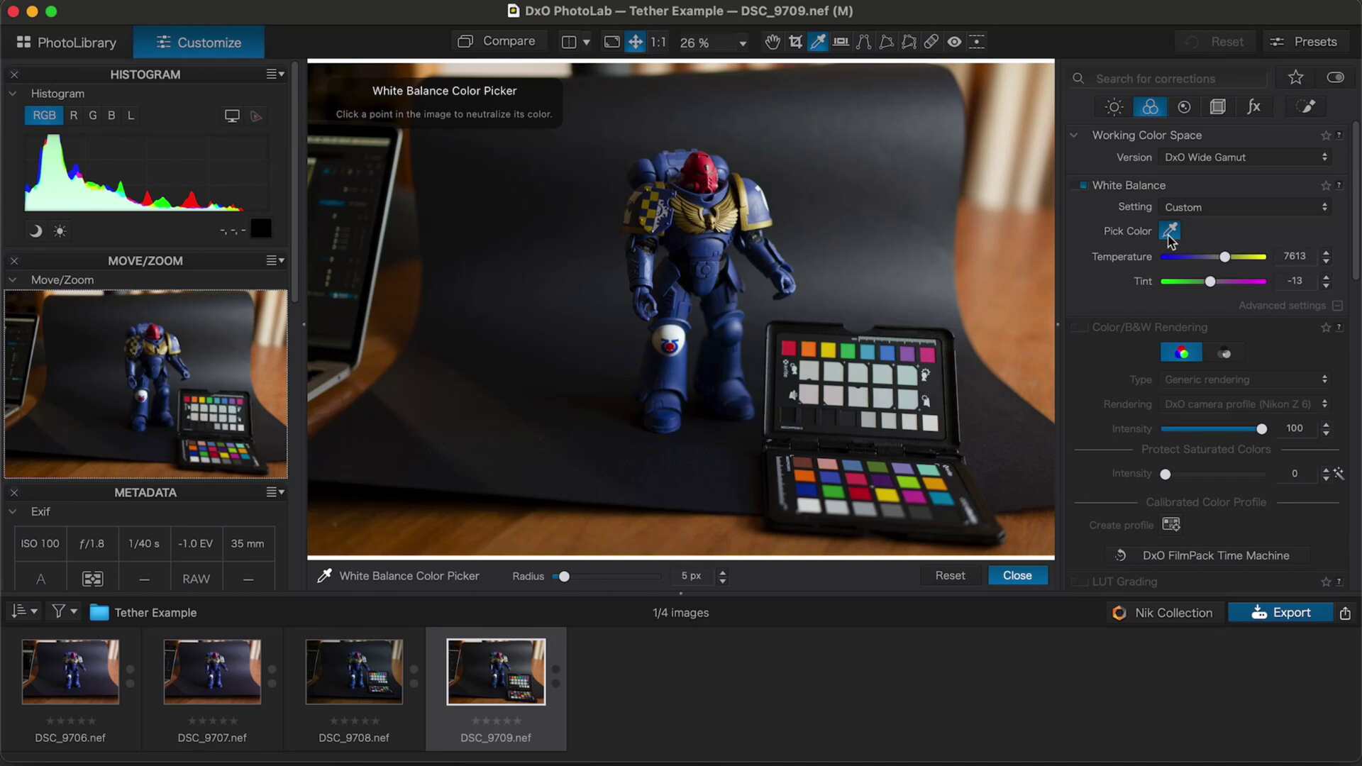
left_click(1170, 230)
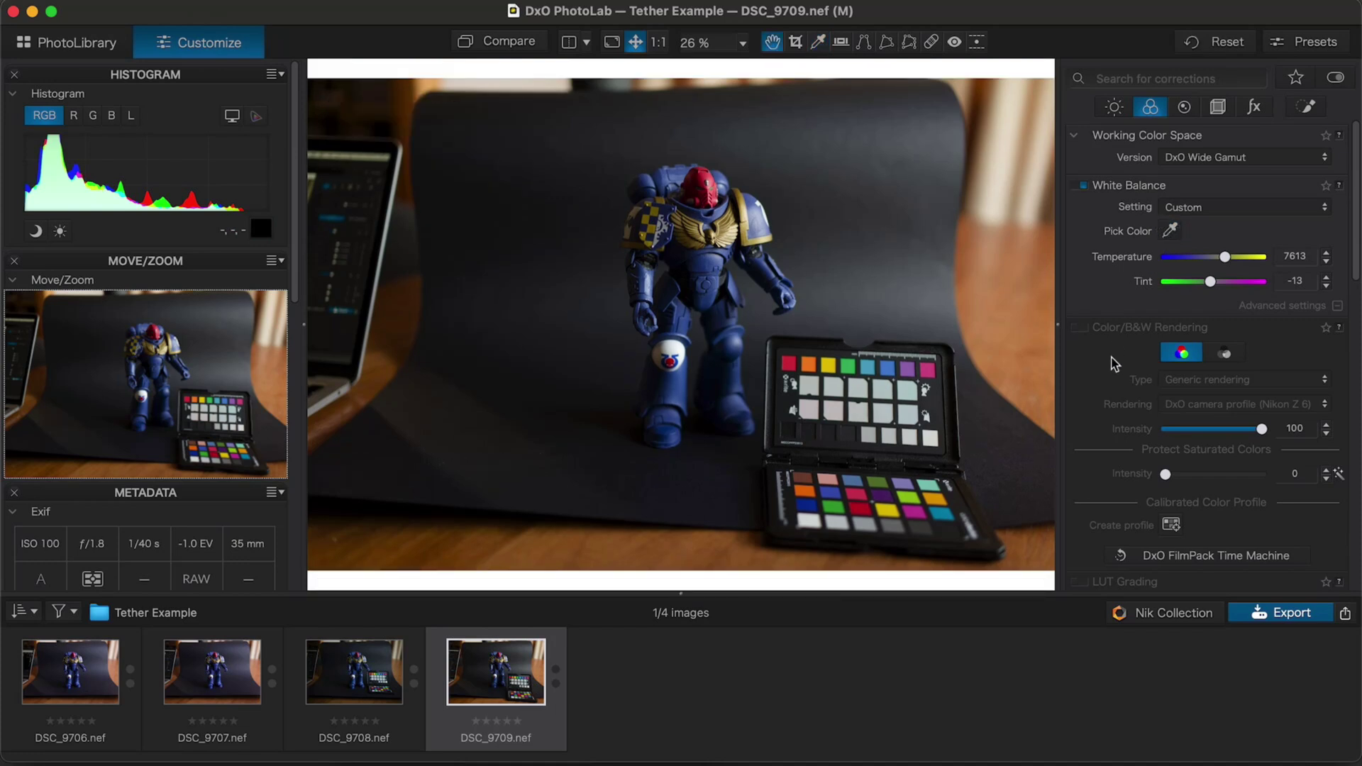
scroll(1113, 350, "down", 1)
Step: Enable Color/B&W Rendering and choose the DxO - Portrait 1 rendering profile
scroll(1112, 350, "down", 3)
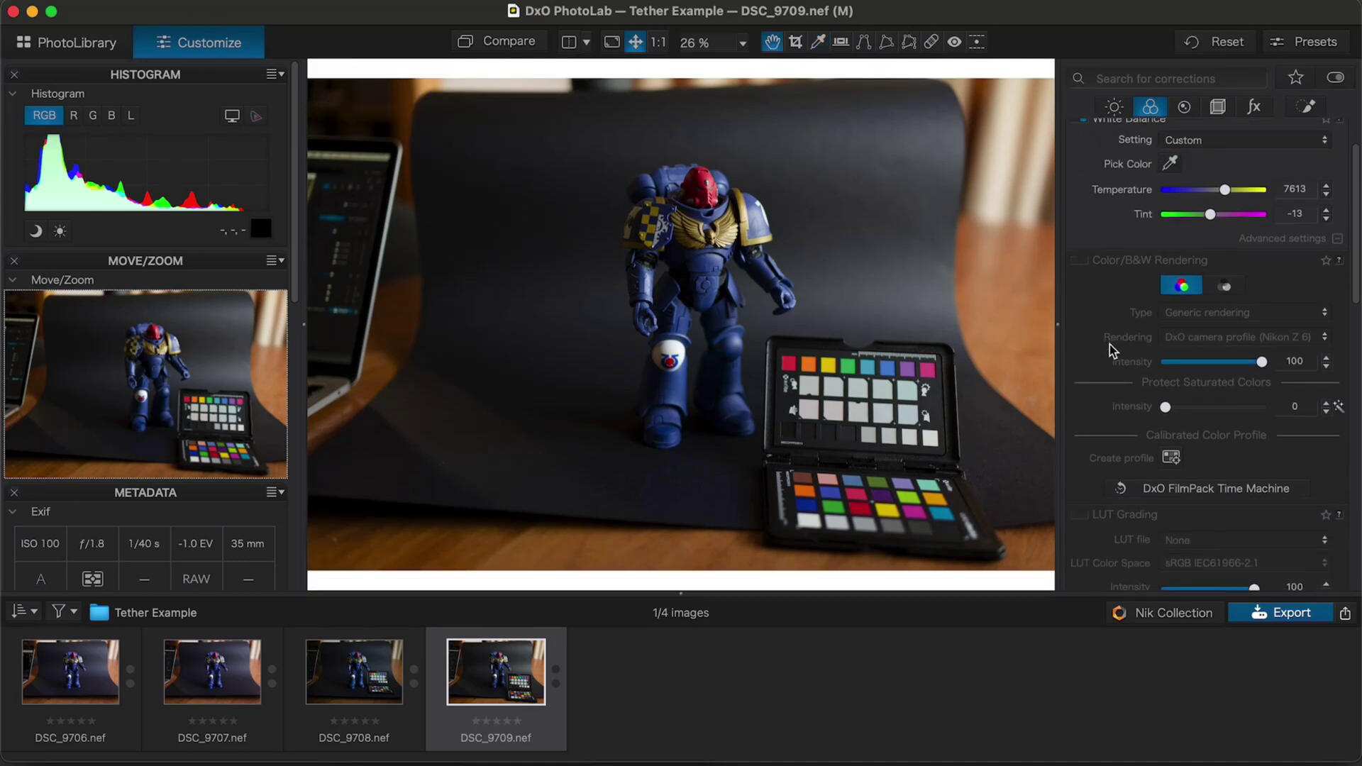
scroll(1112, 350, "up", 1)
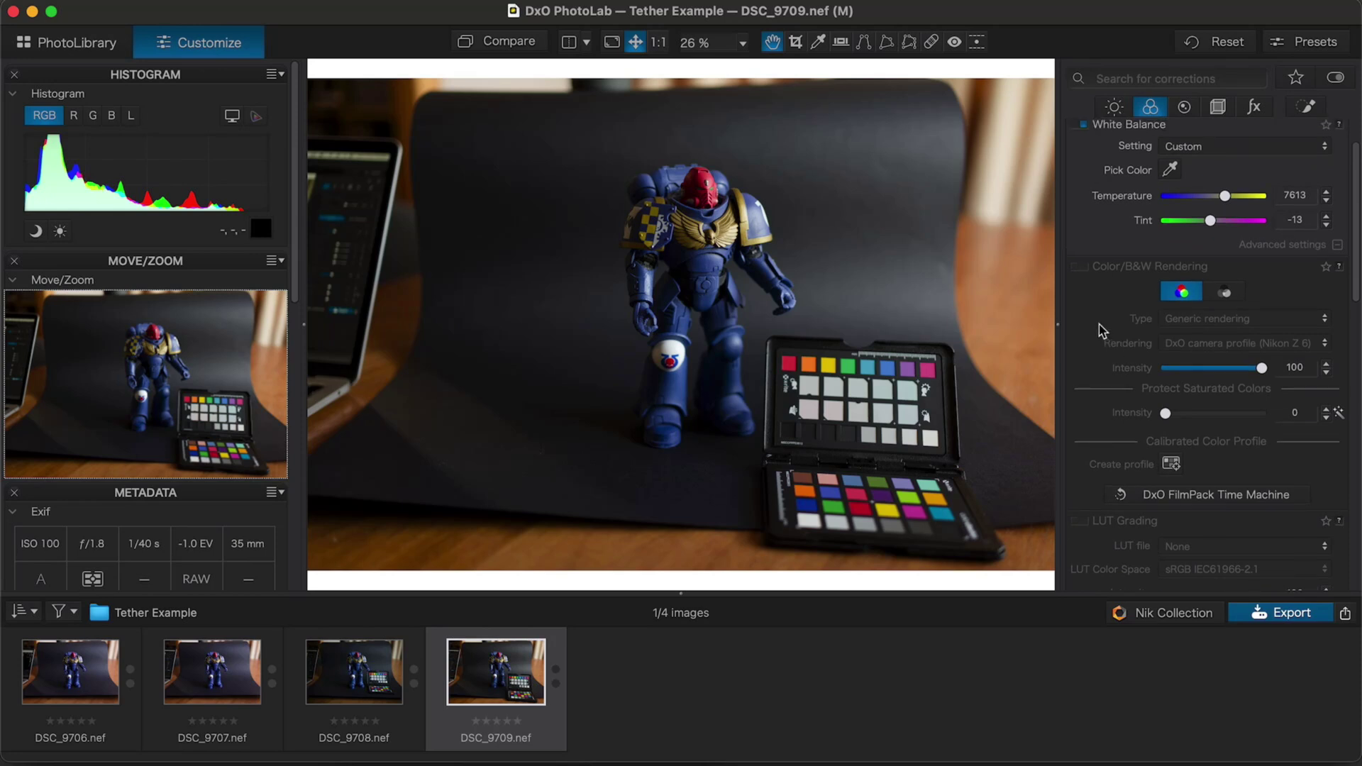
left_click(1082, 267)
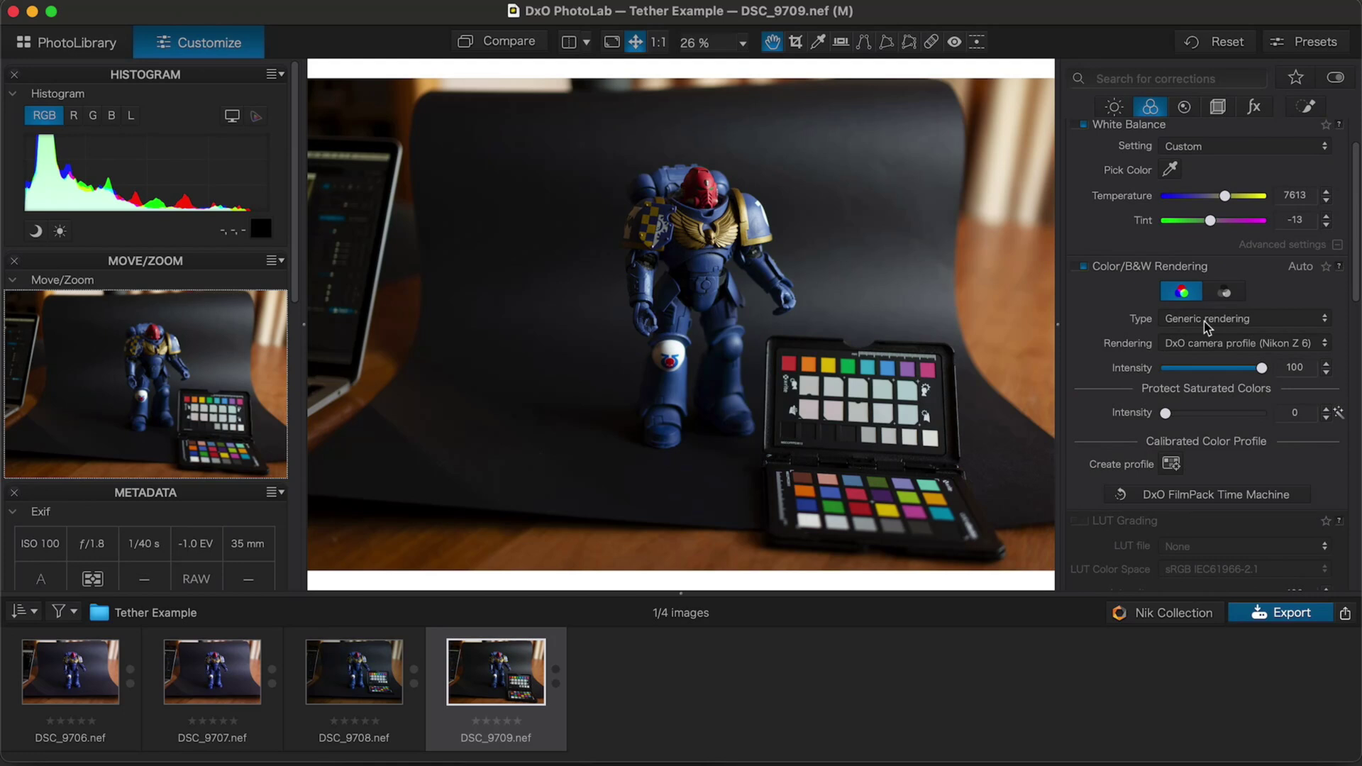
left_click(1207, 344)
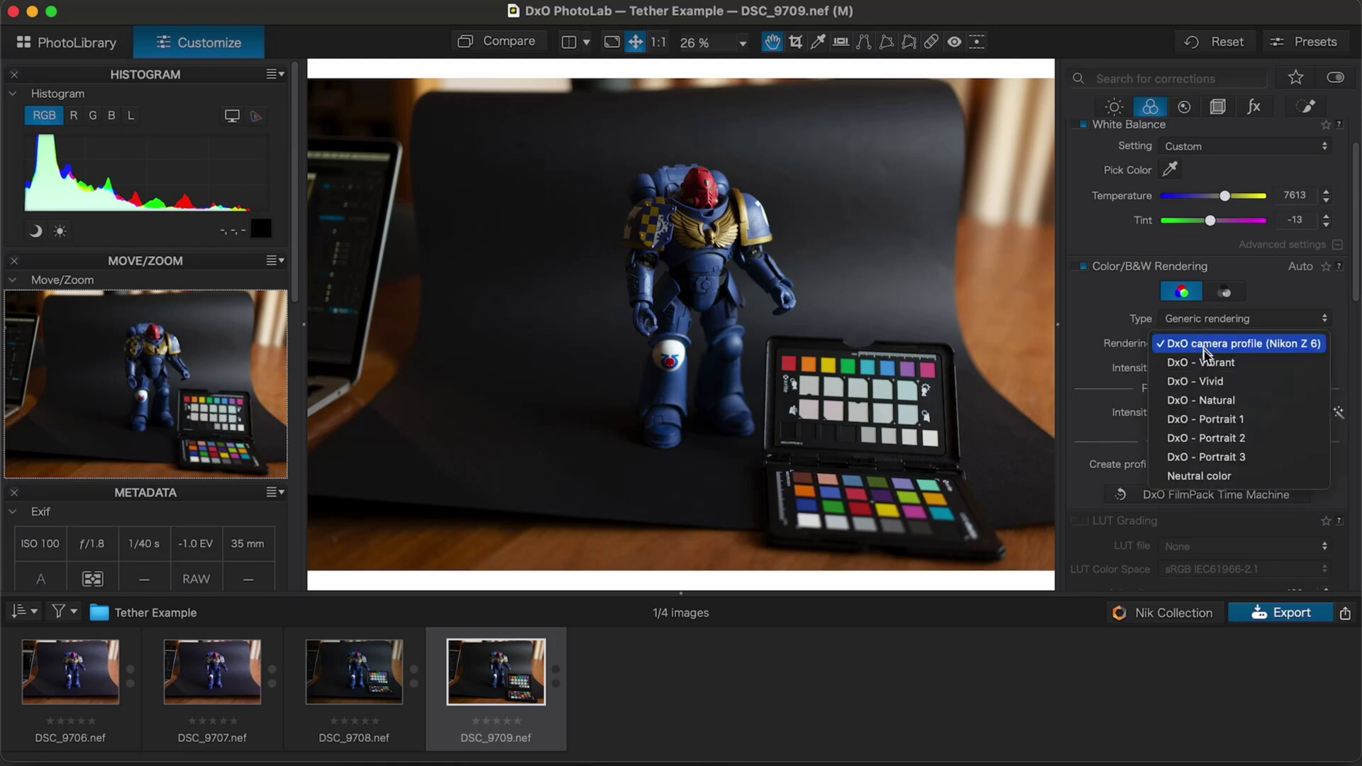
left_click(1211, 421)
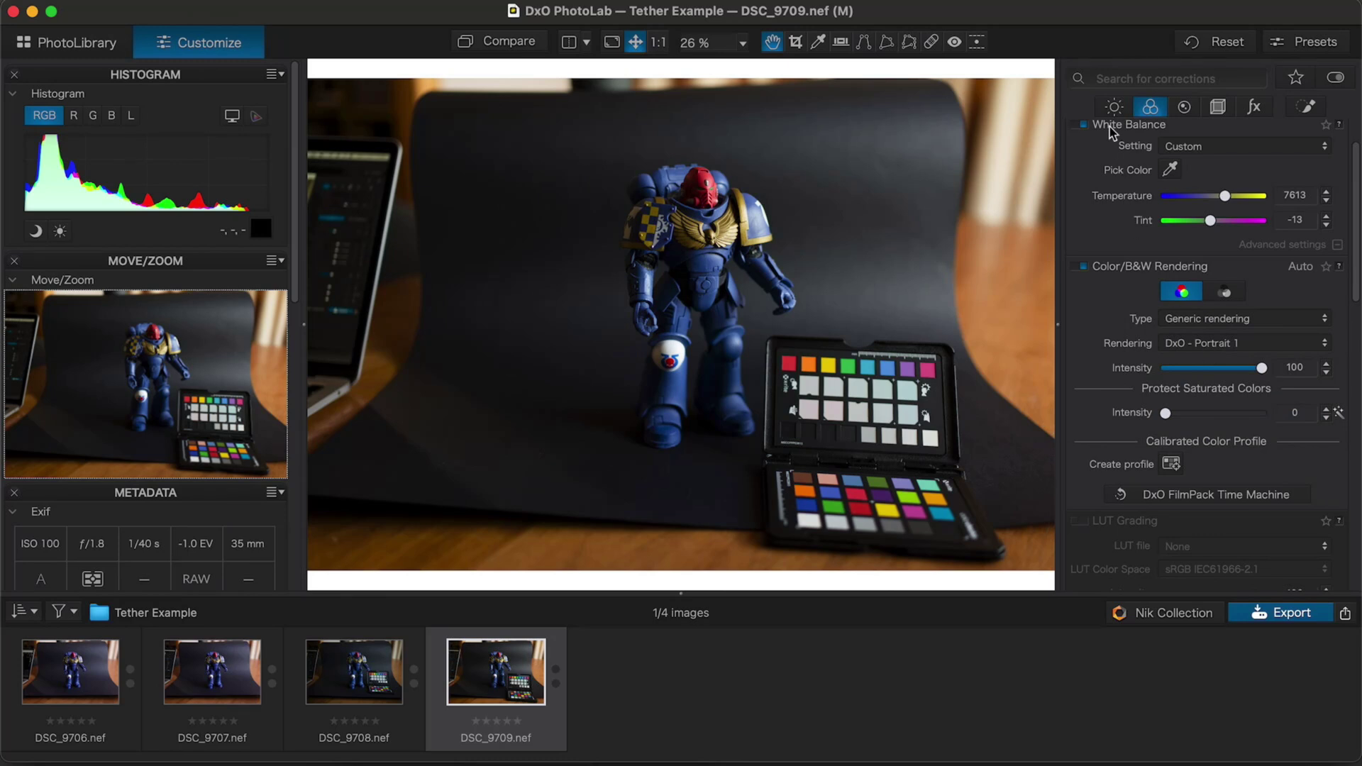
left_click(1116, 106)
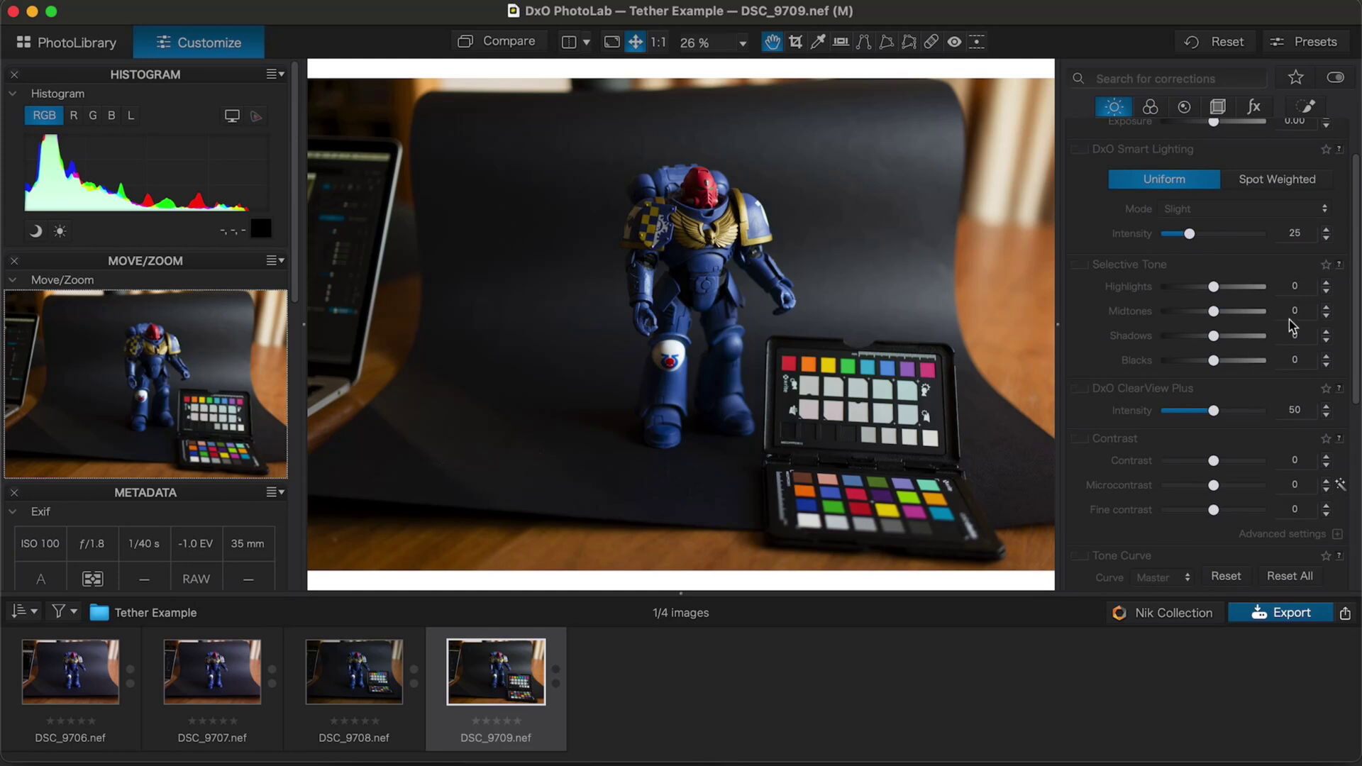
Step: Enable Selective Tone, raise midtones to 10, and hide the filmstrip to reach Preset Editor
left_click(1327, 308)
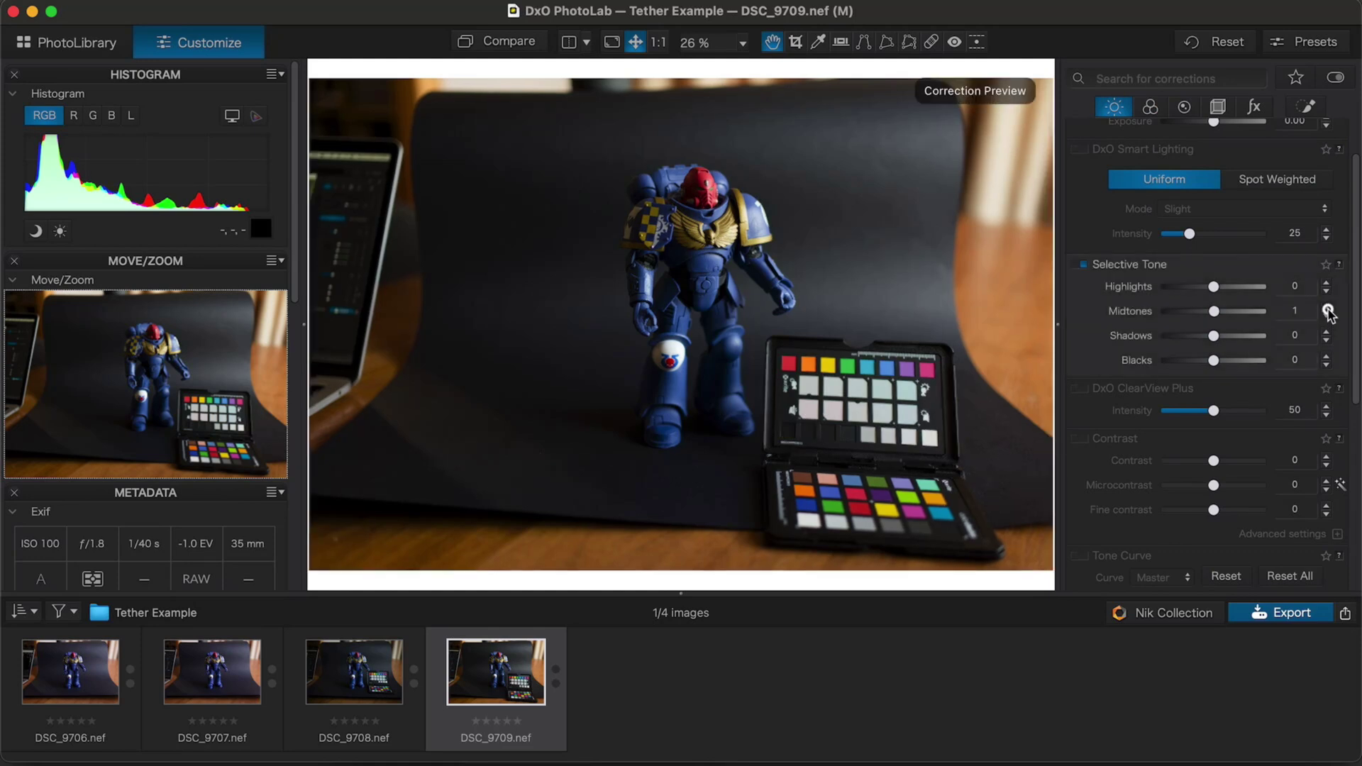
left_click(1326, 307)
left_click(1326, 307)
left_click(1326, 308)
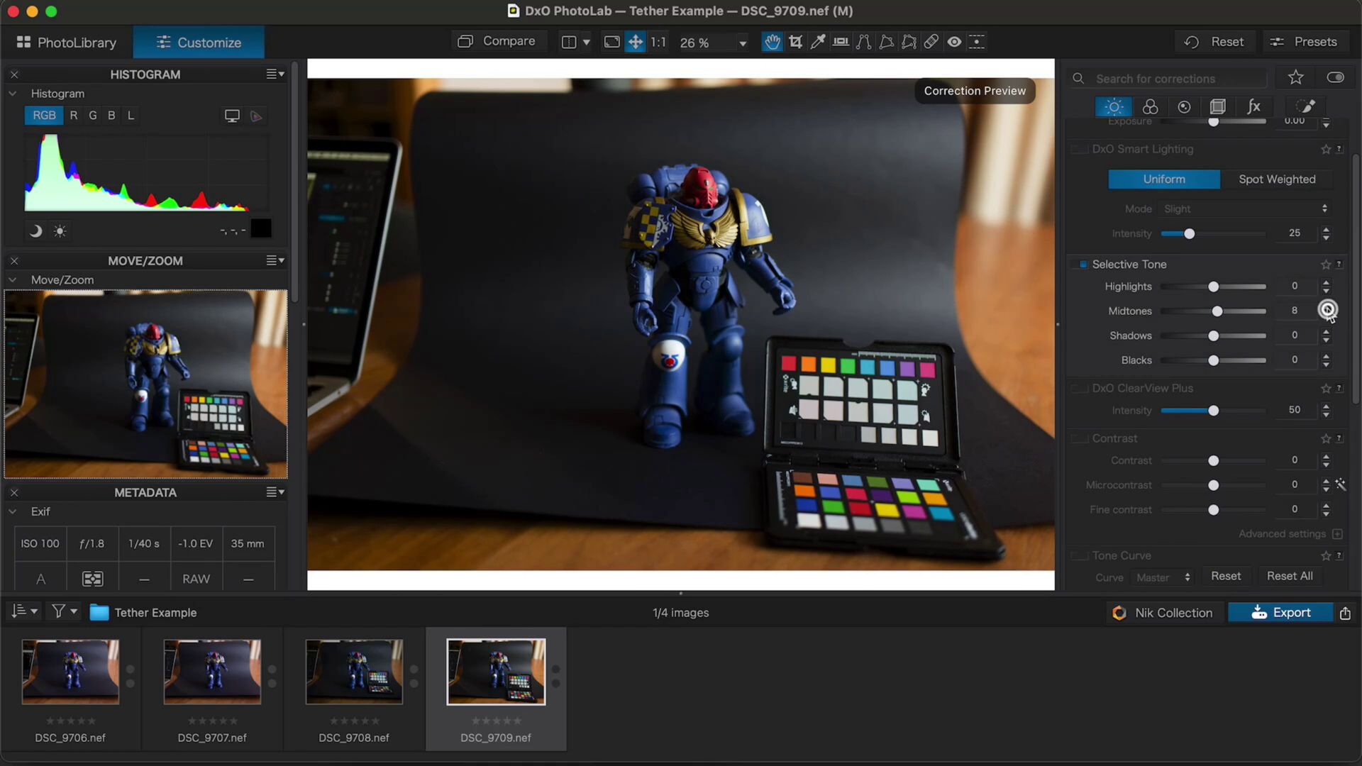
left_click(1326, 307)
left_click(1326, 307)
left_click(1326, 308)
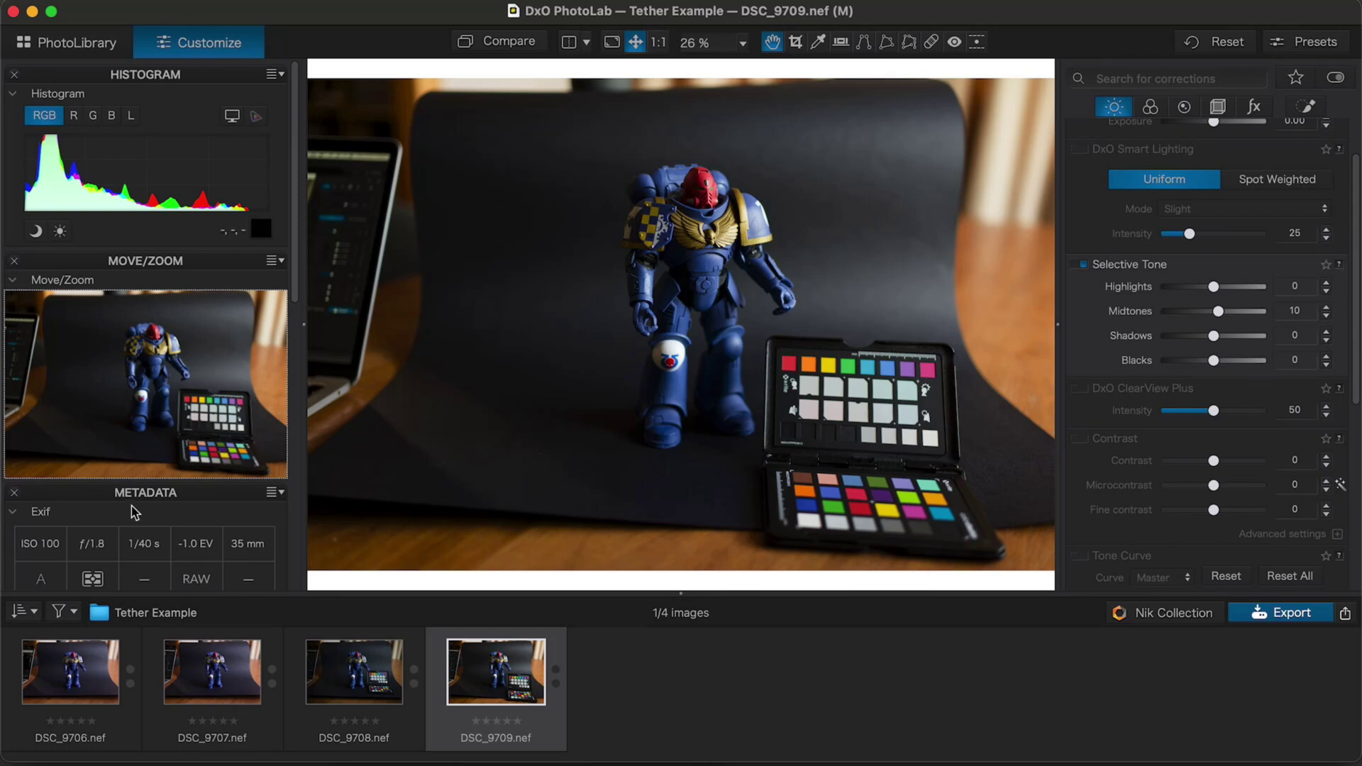
key("F7")
scroll(163, 596, "down", 10)
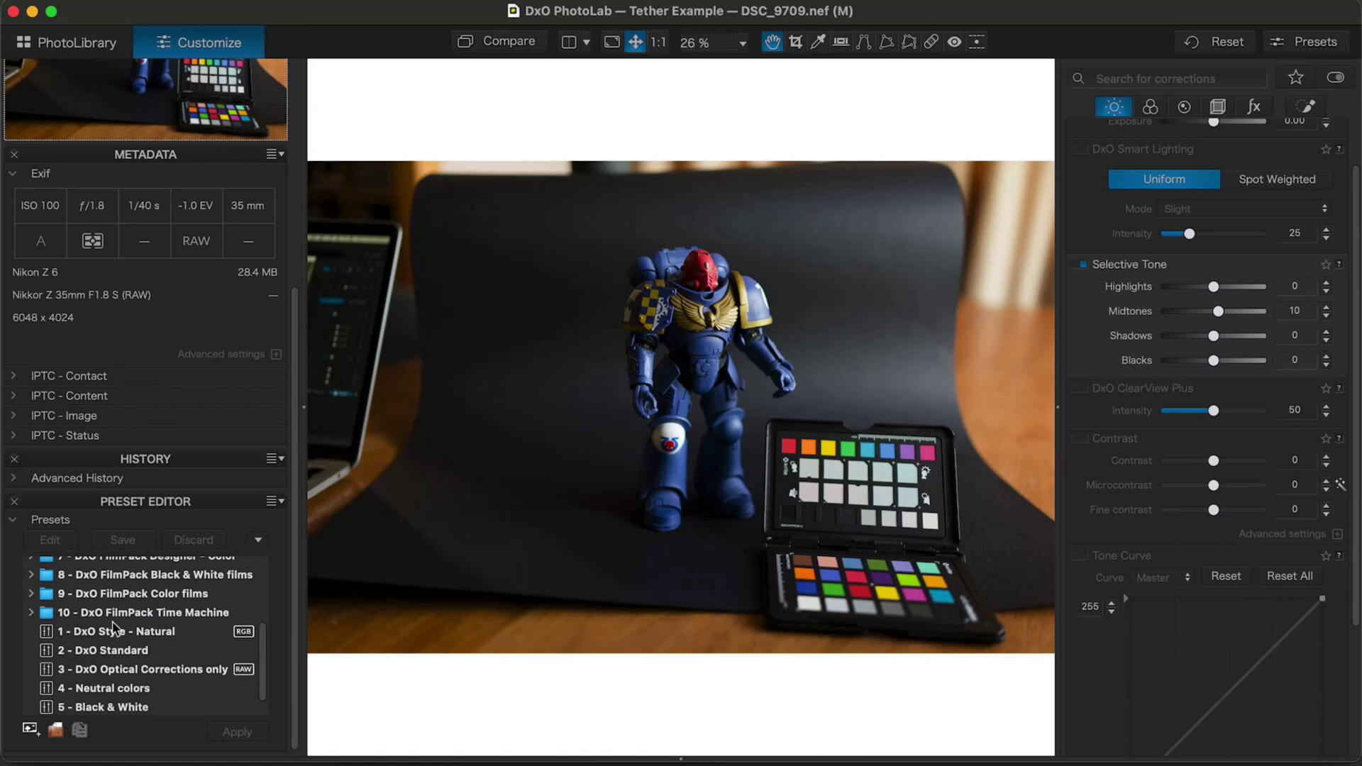
Step: Create a new preset from the current corrections and name it 'Toy Example'
scroll(117, 626, "up", 4)
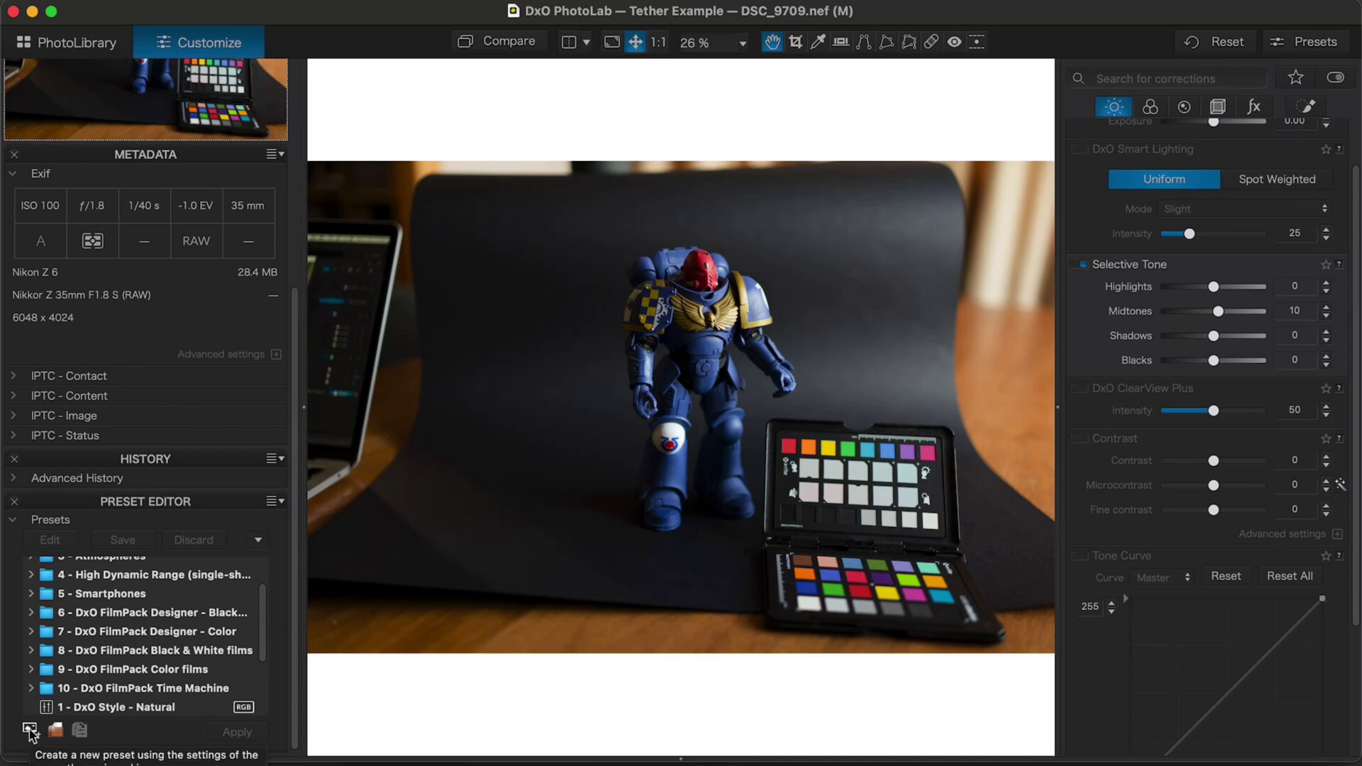
left_click(30, 730)
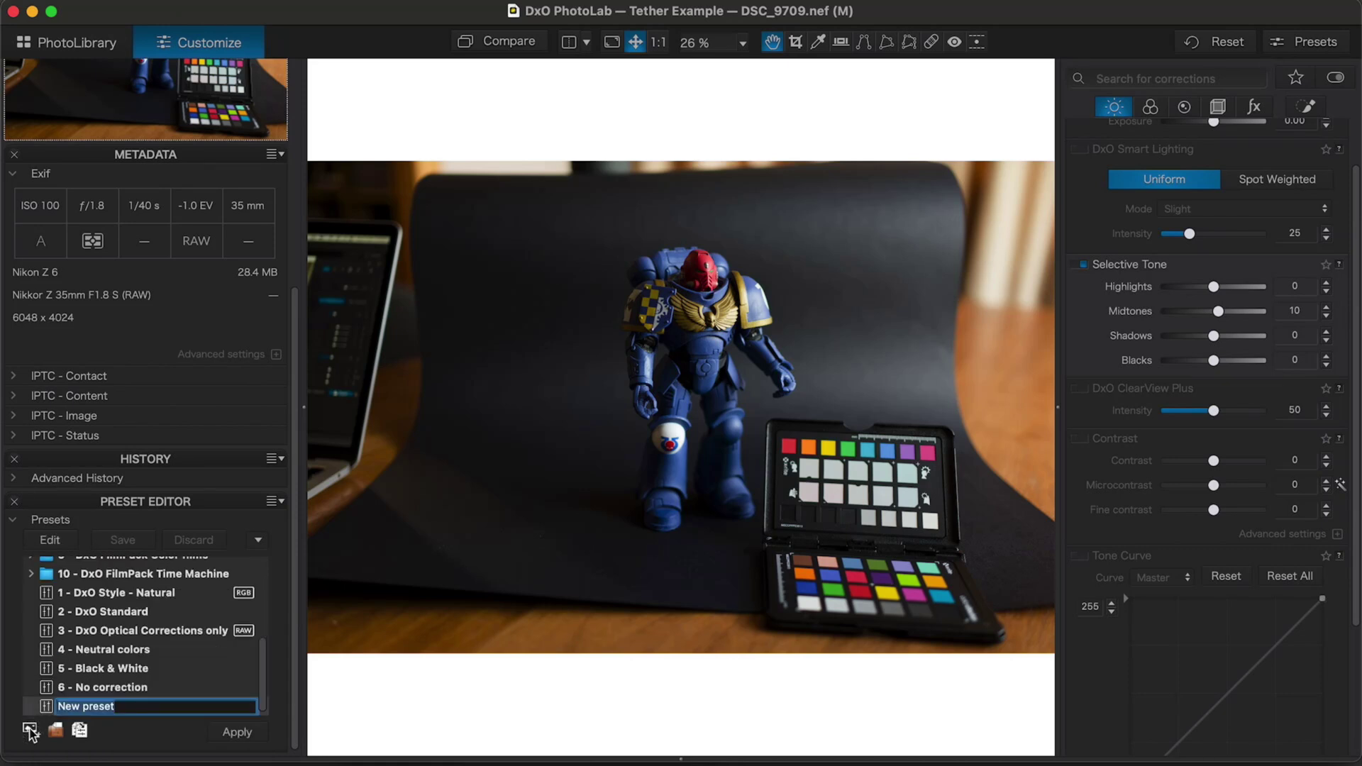
type("Toy Example")
key("Return")
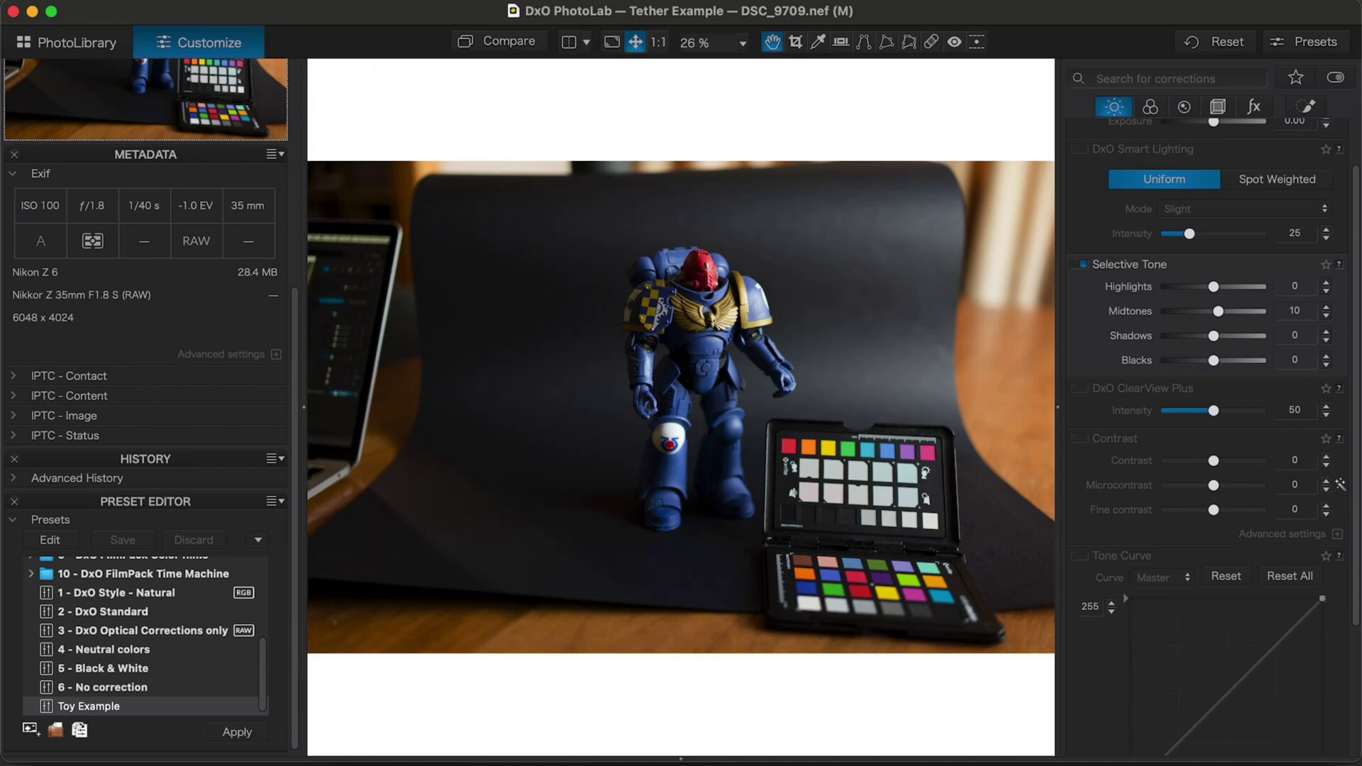
left_click(78, 0)
Step: In Settings, set Toy Example as the auto-applied preset for RAW images
mouse_move(118, 36)
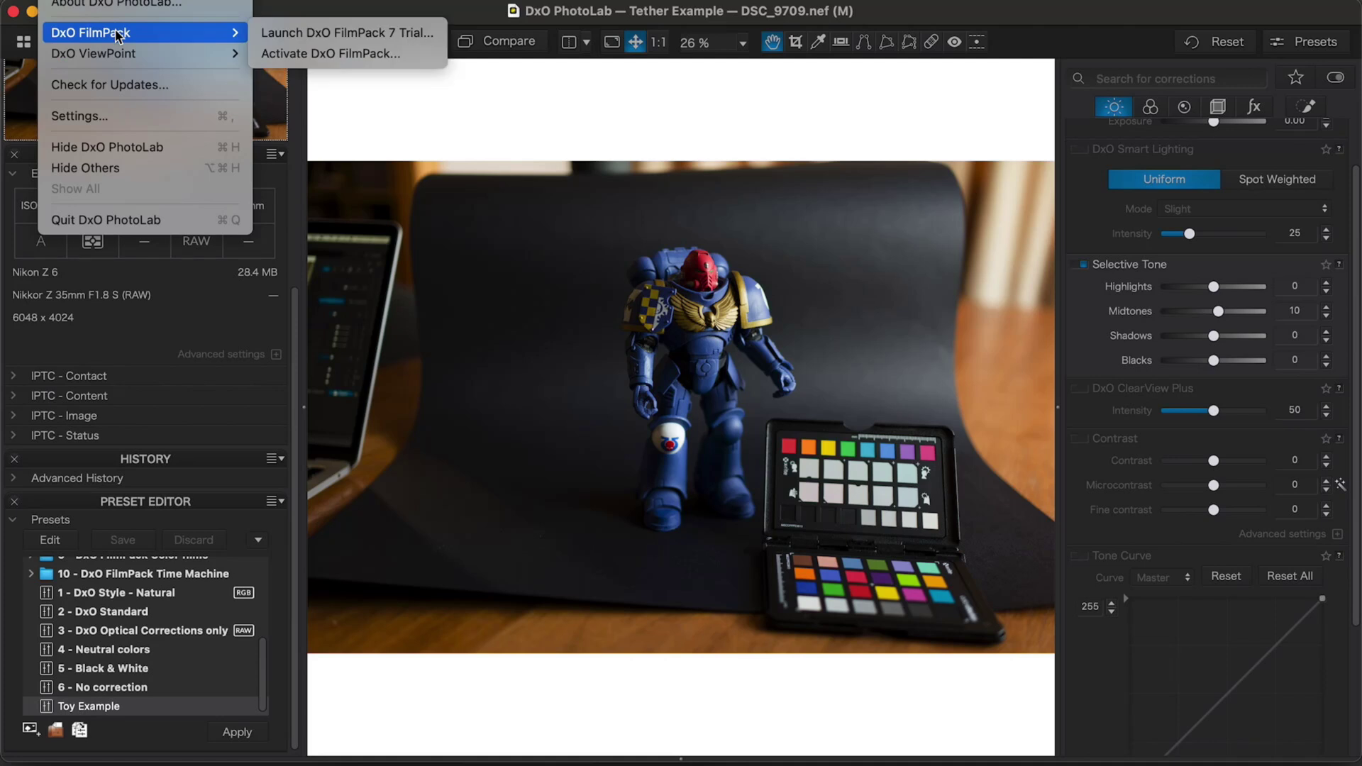
left_click(90, 125)
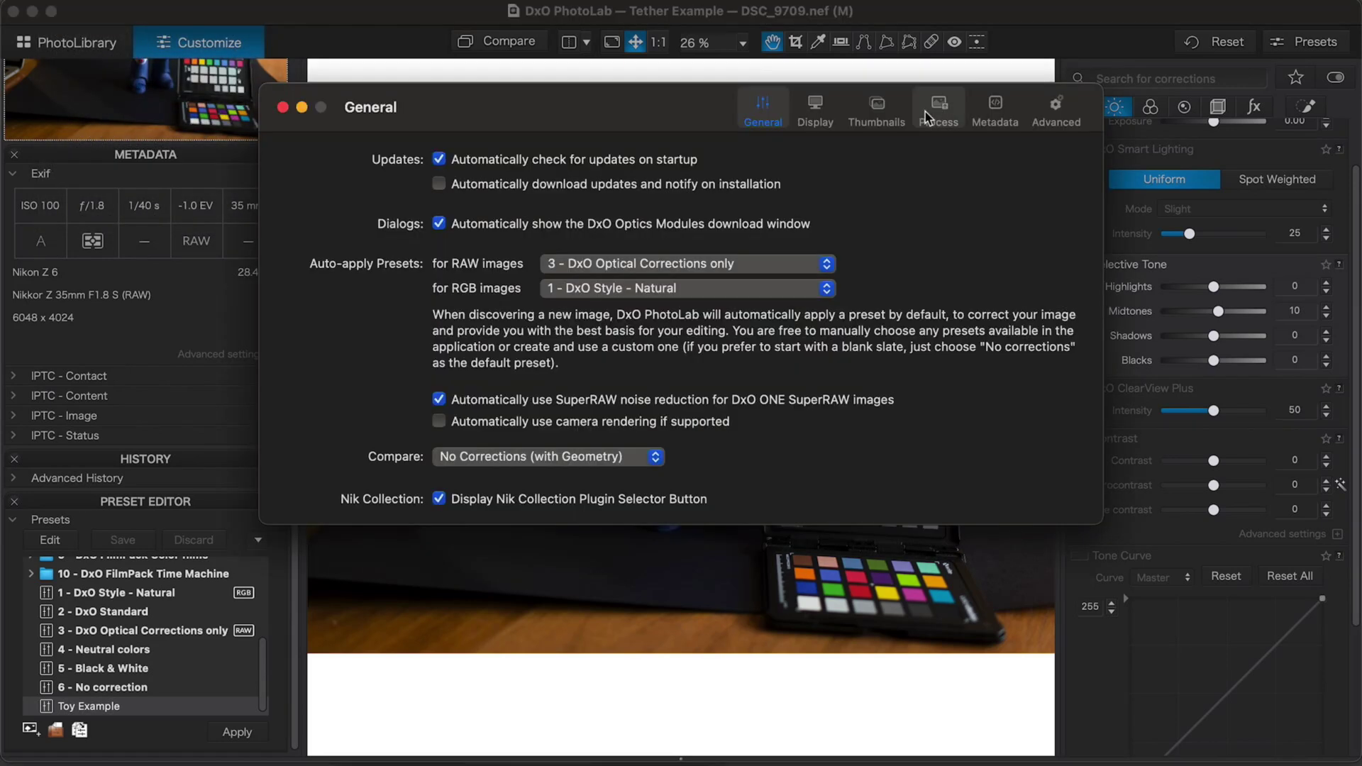
left_click(660, 271)
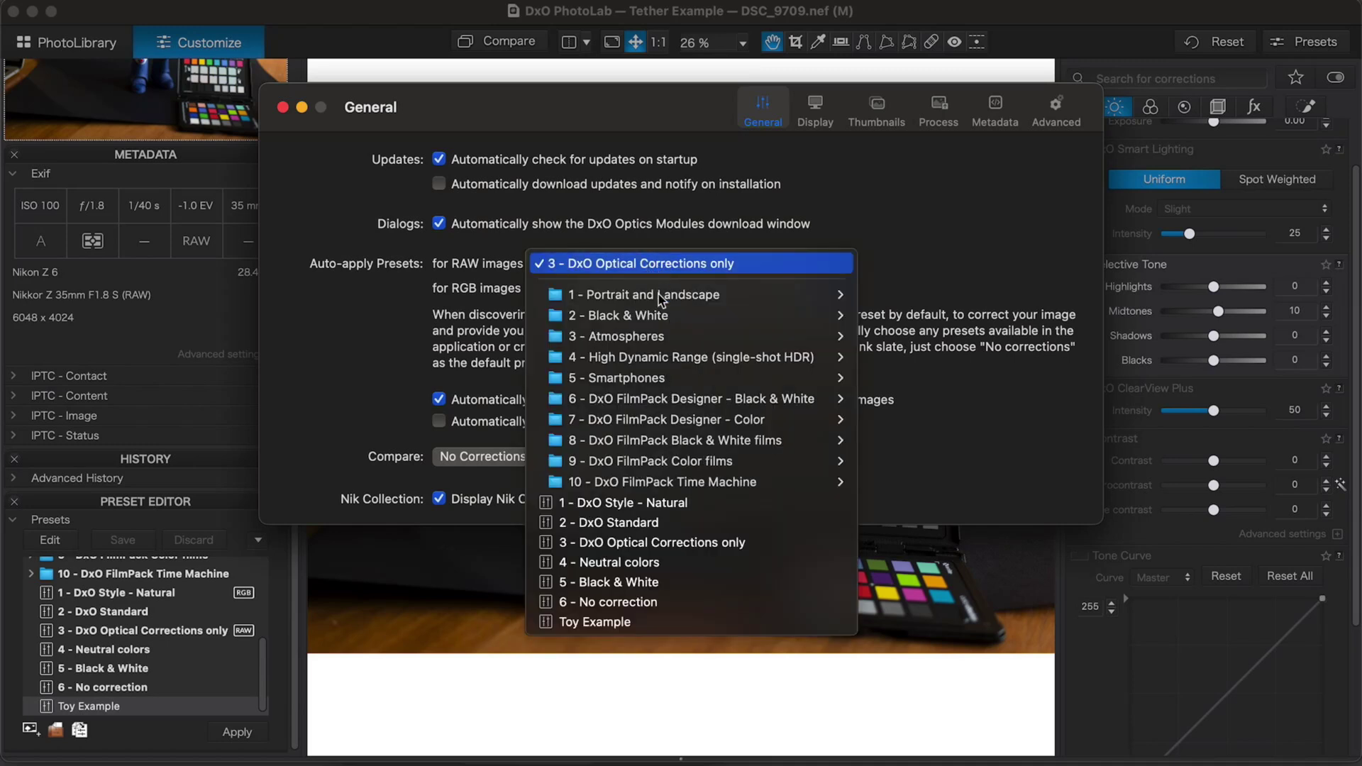
left_click(606, 630)
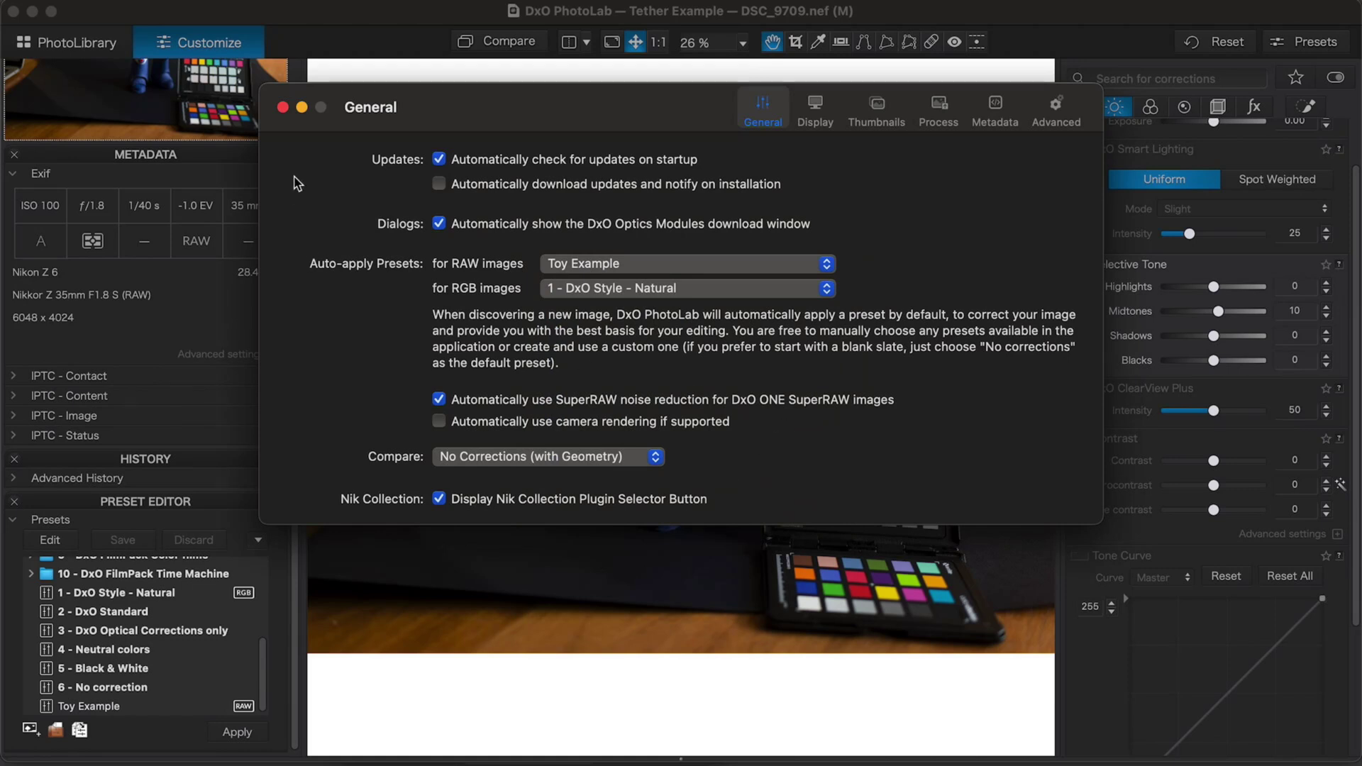
left_click(283, 107)
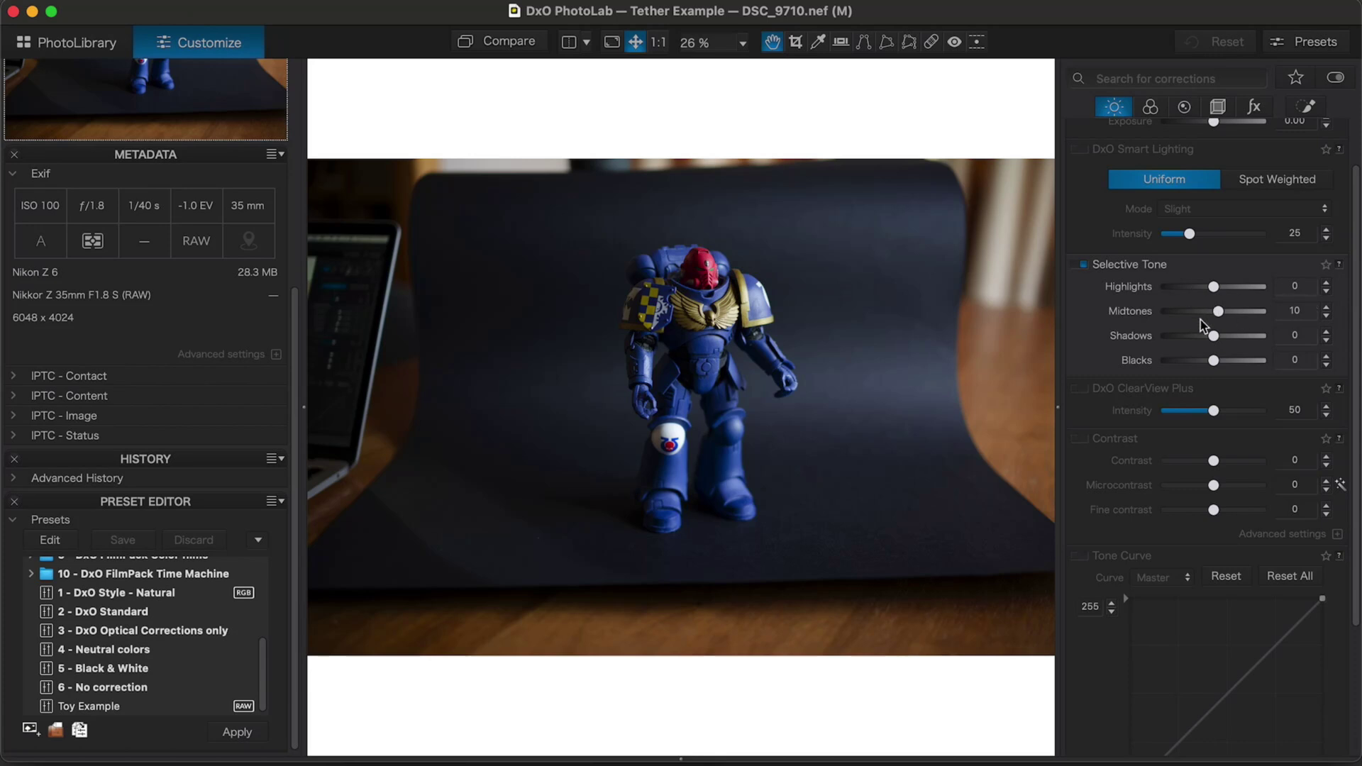
Step: Check DSC_9710's Color palette for the 7613/−13 white balance and Portrait 1 rendering
left_click(1151, 105)
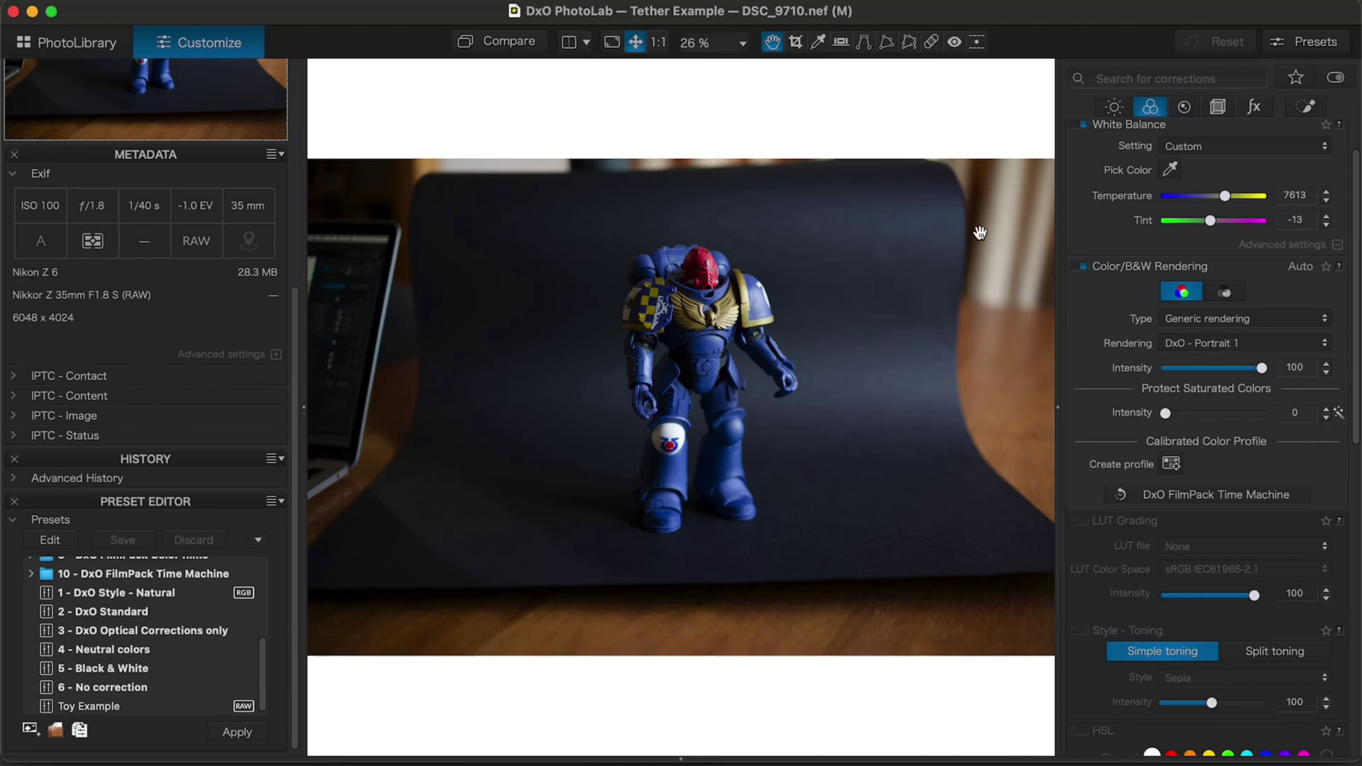
Step: Show DSC_9710 corrected and cropped to 4198 × 3093, framing the toy figure more tightly
key("d")
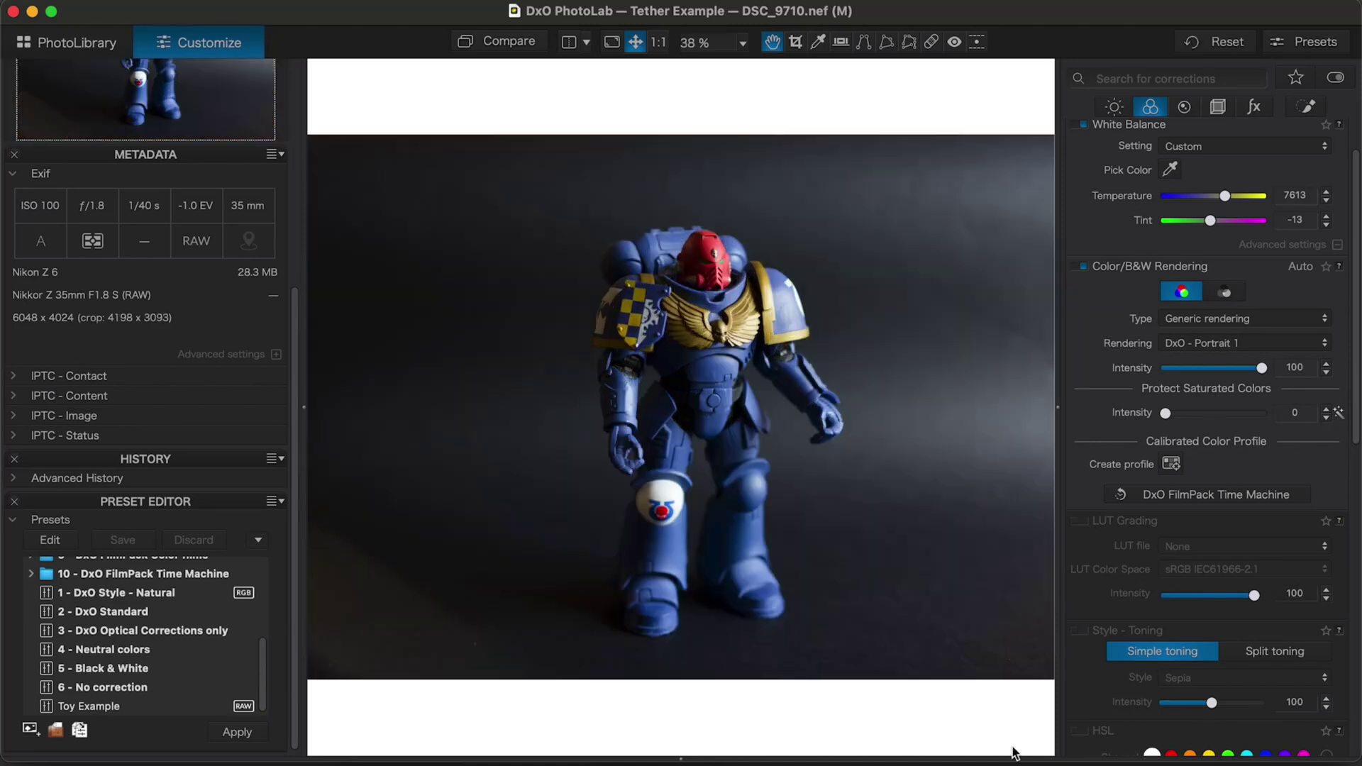